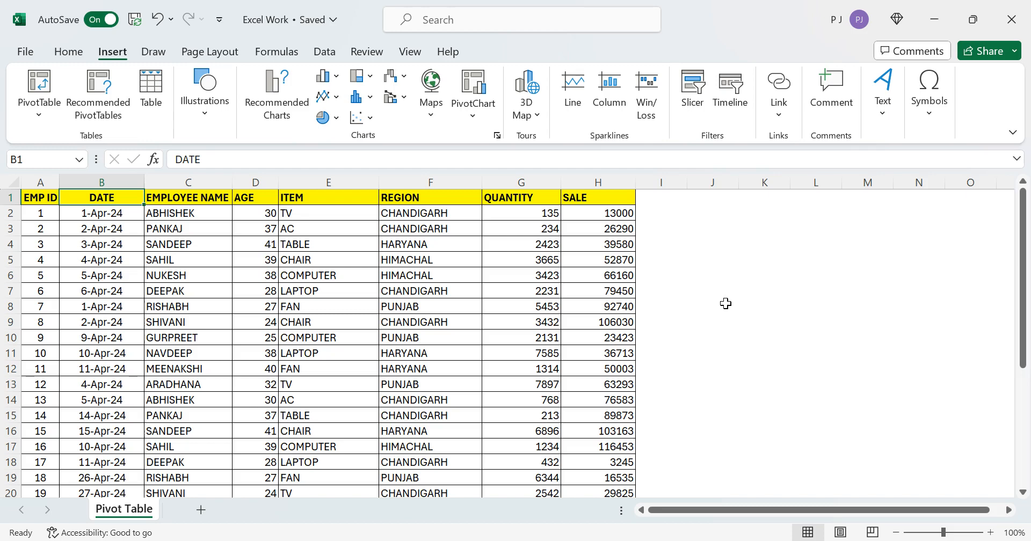
- Highlight the employee sales data from the EMP ID column through SALE to review its extent, and return to cell A1
key(Left)
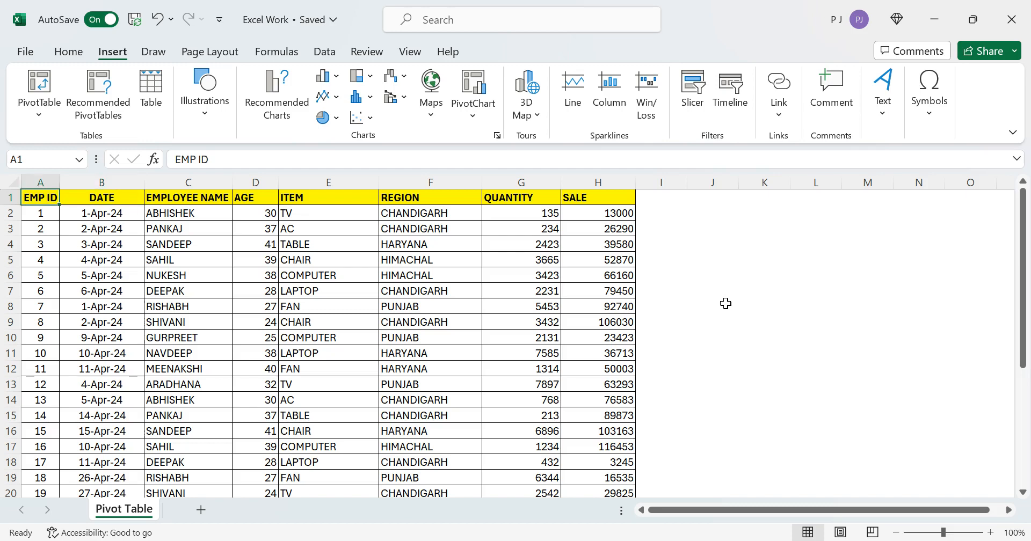
key(Down)
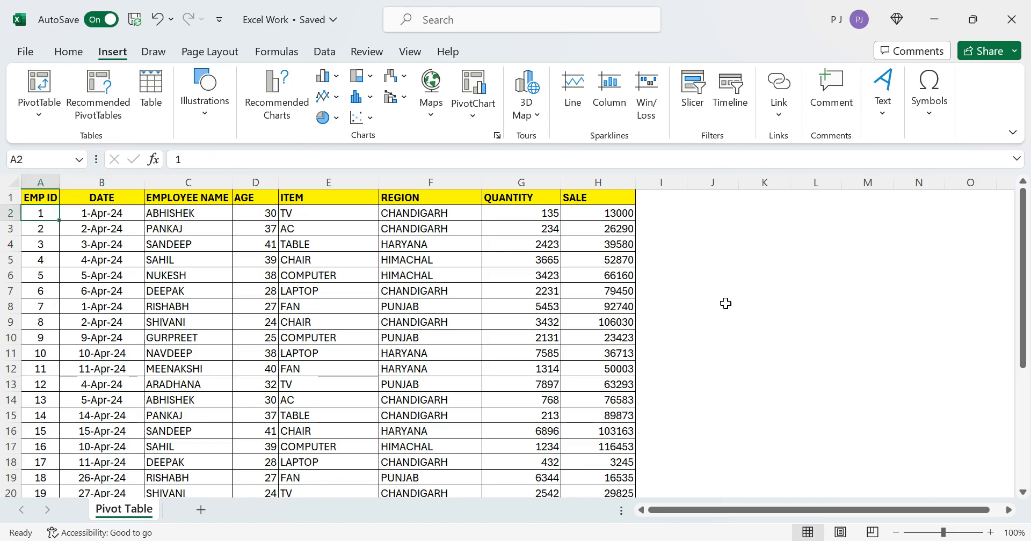
key(ctrl+shift+Down)
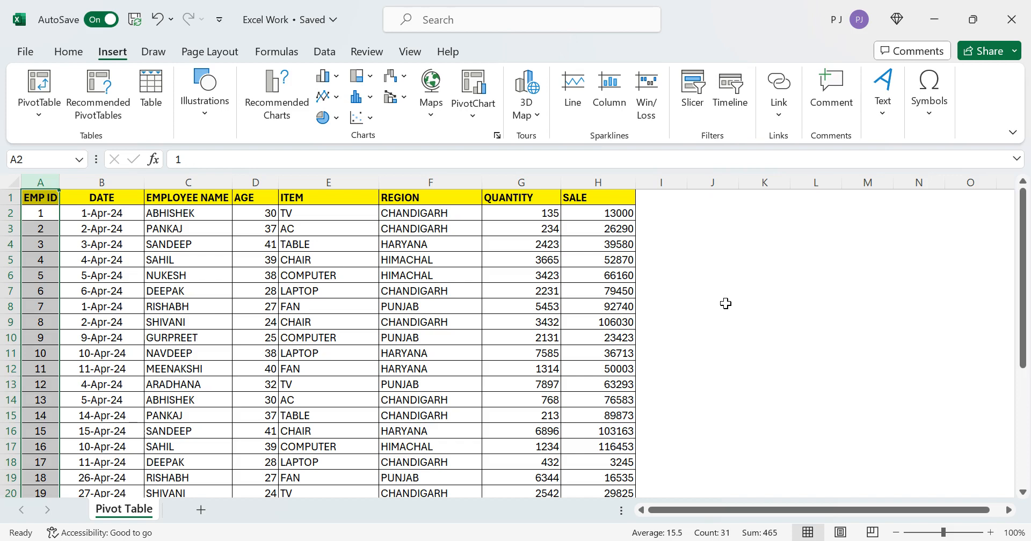
key(shift+Right)
key(shift+Right)
key(shift+Right)
key(shift+Right)
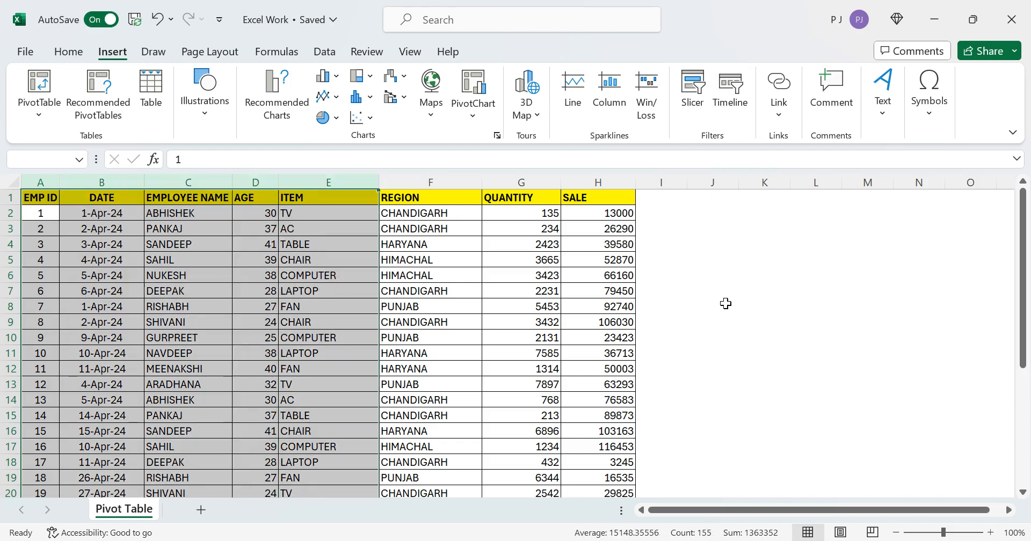
key(shift+Right)
key(shift+Right)
key(shift+Right)
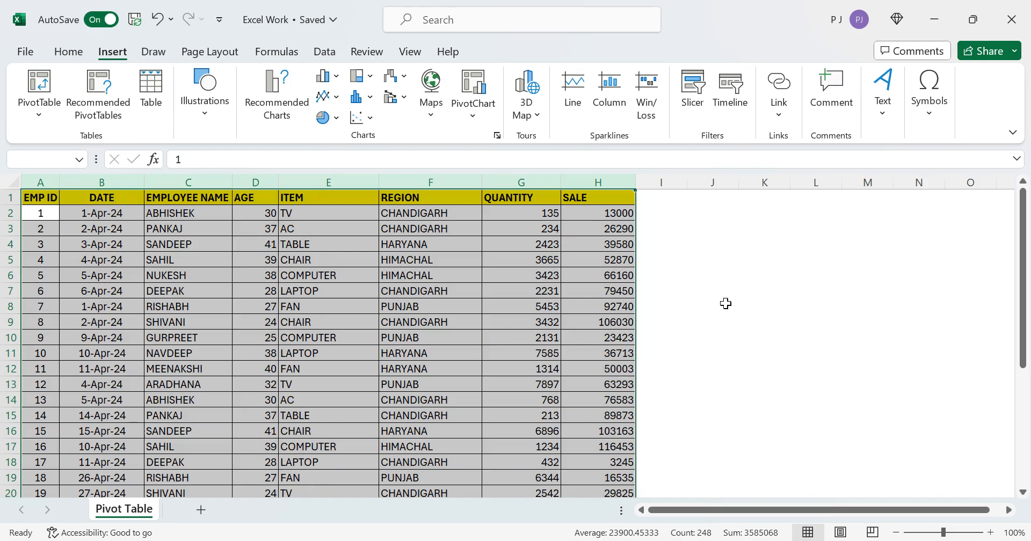
key(ctrl+Home)
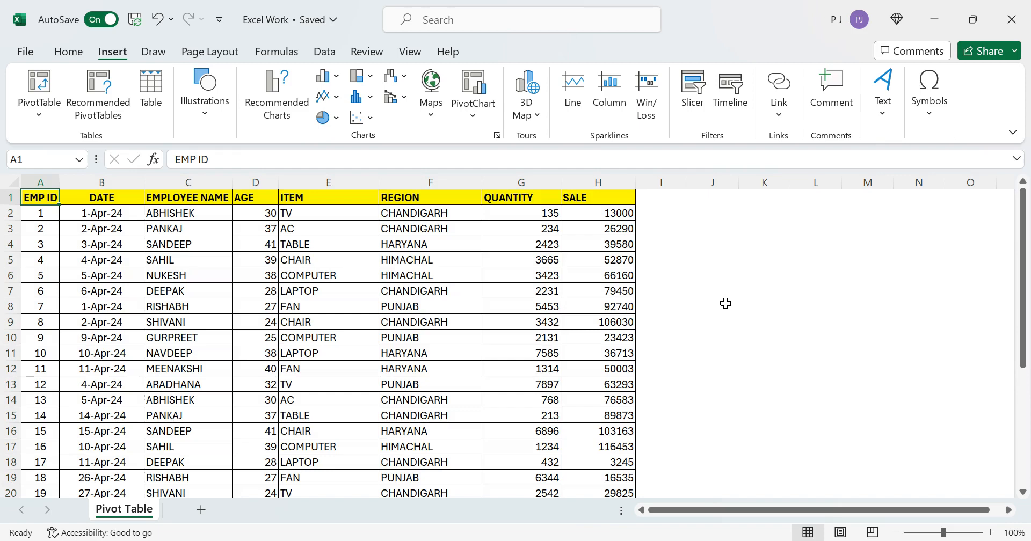
click(34, 123)
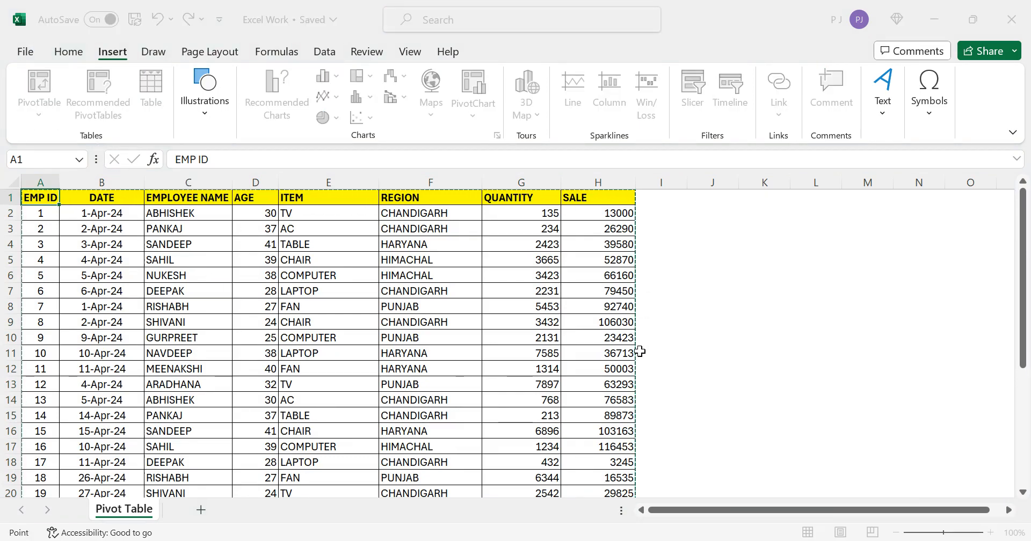
click(287, 354)
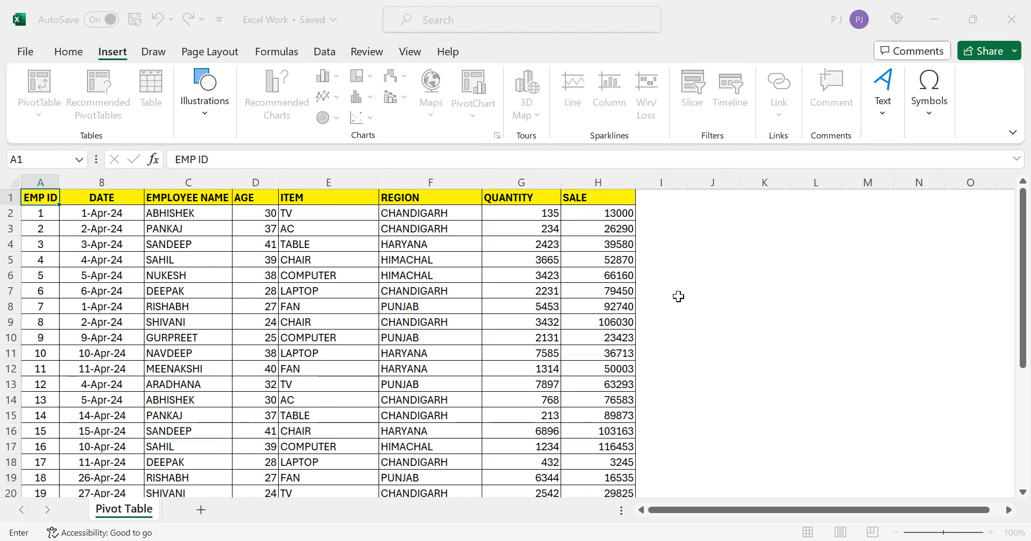
click(710, 220)
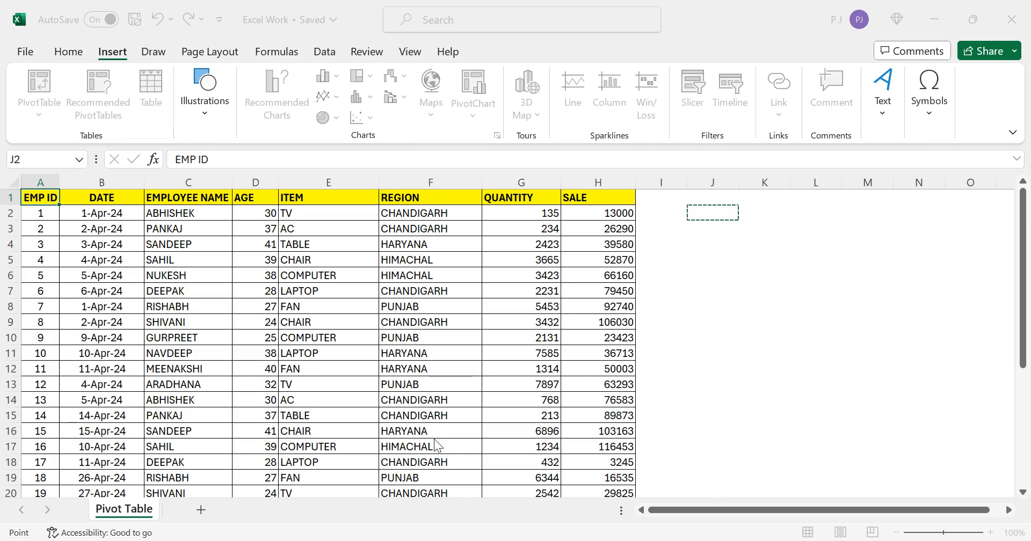
key(Escape)
- Insert a PivotTable on a new worksheet from the full employee sales range A1:H31, including the header row
key(ctrl+shift+Right)
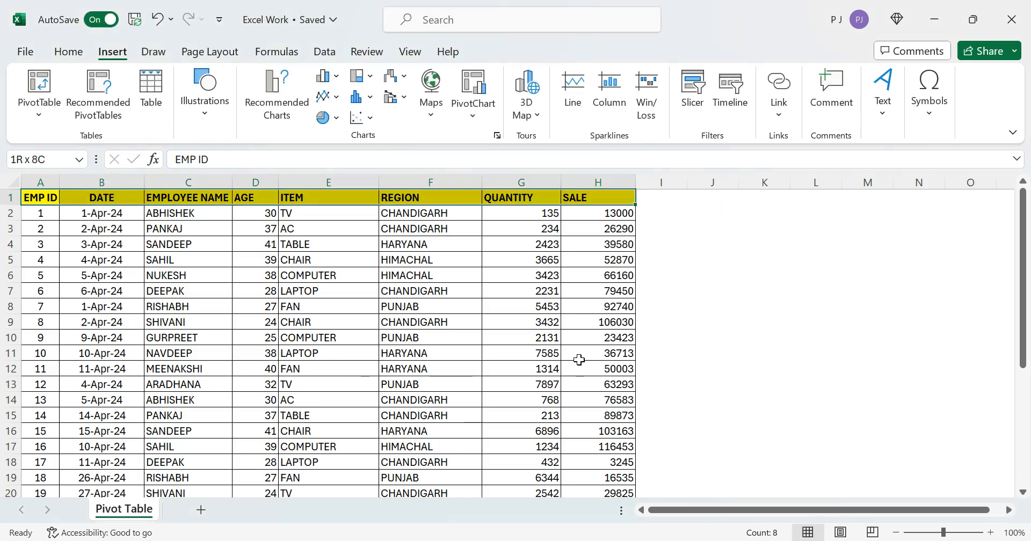
key(ctrl+shift+Down)
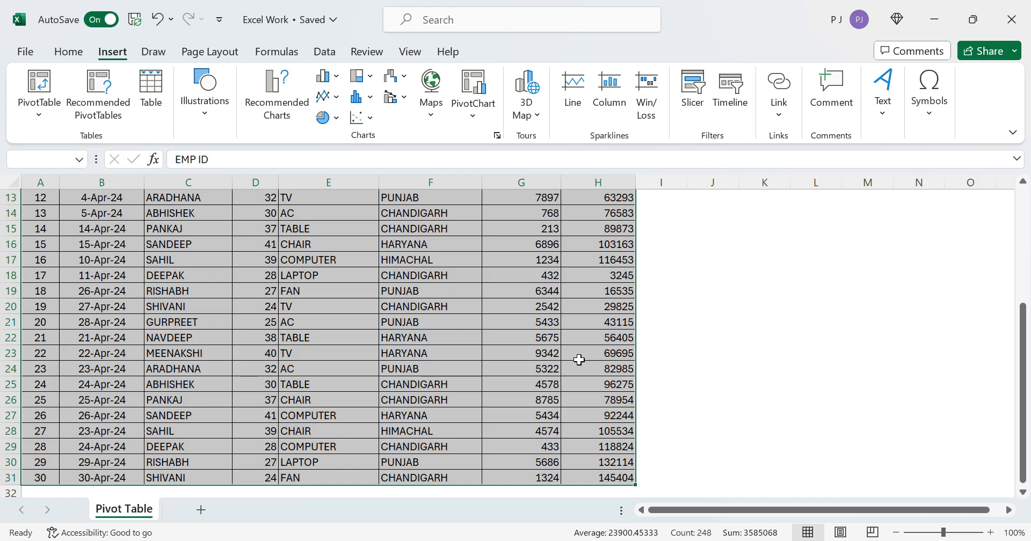
key(alt)
key(v)
key(t)
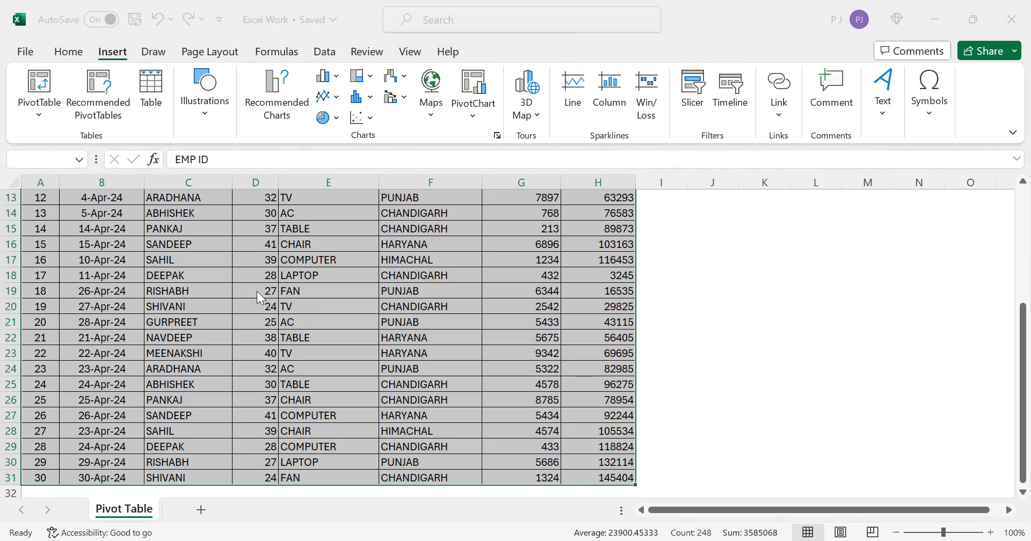
scroll(447, 443, up, 4)
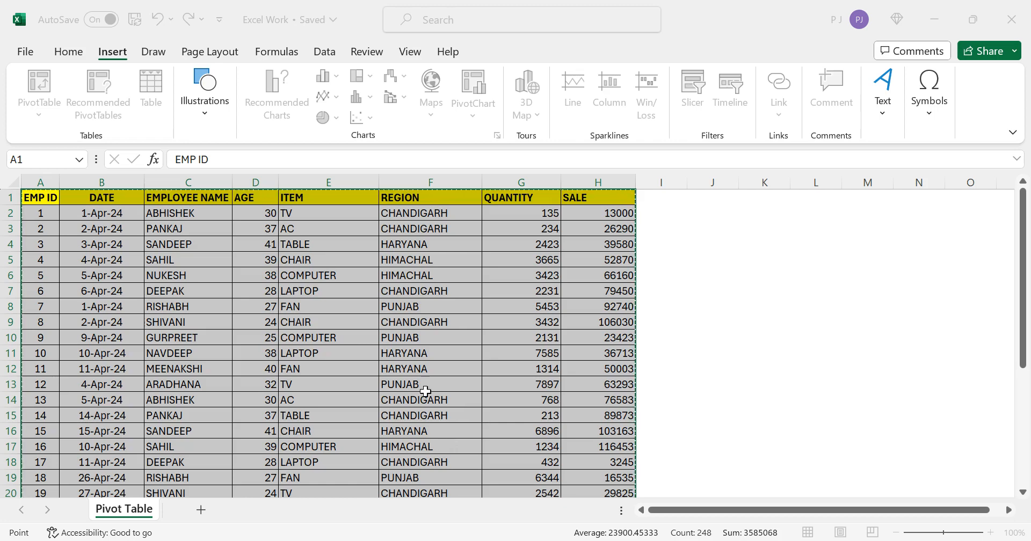
key(Escape)
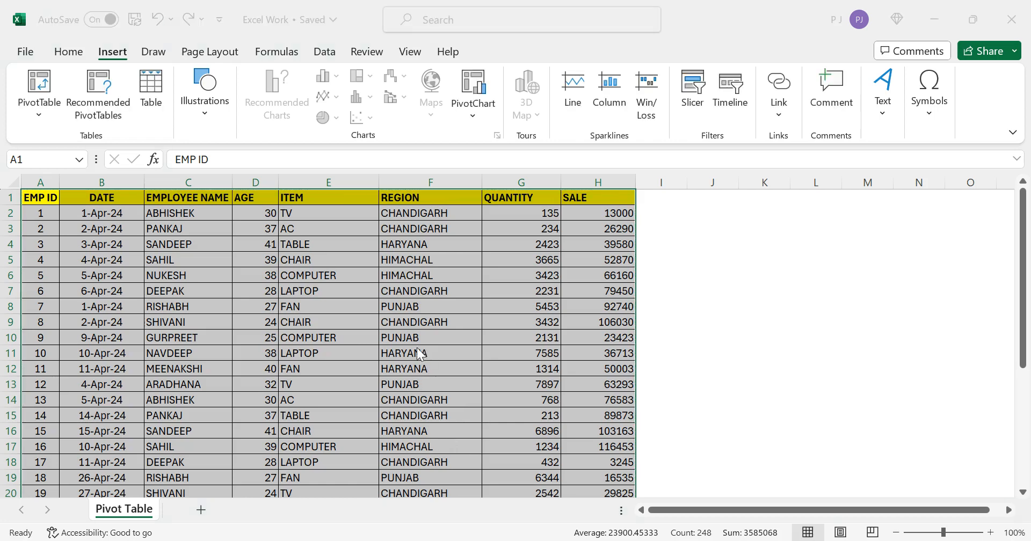
click(357, 286)
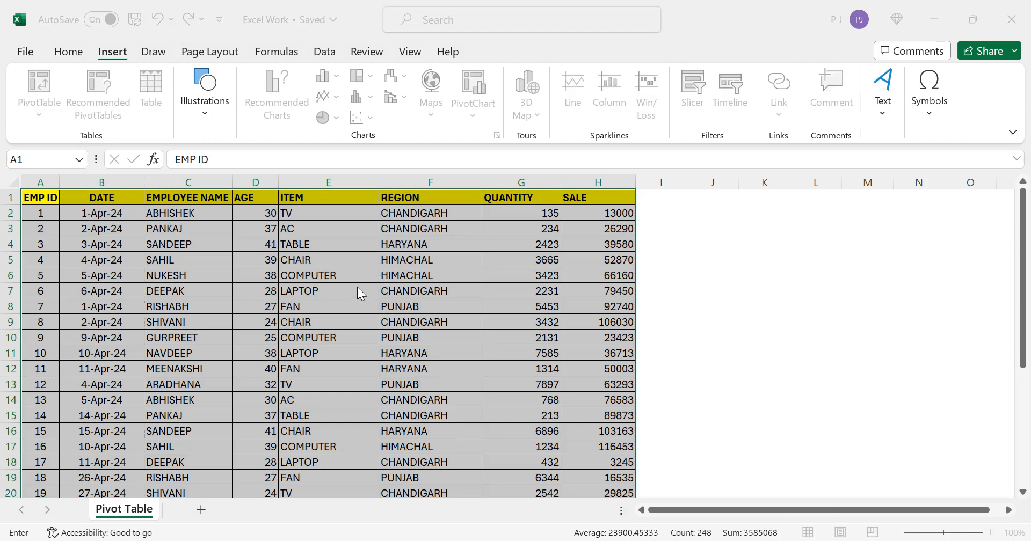
click(354, 270)
click(552, 407)
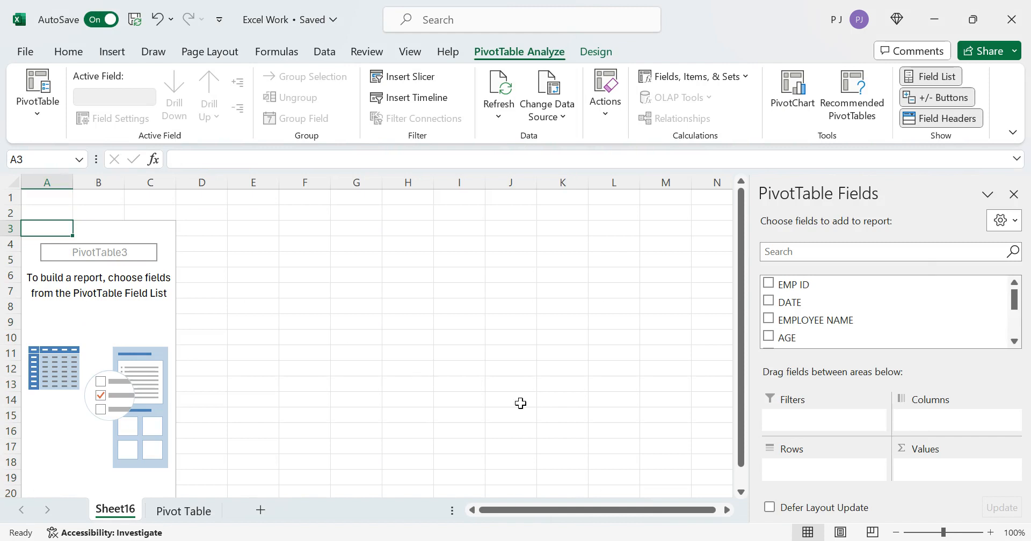
- Examine the empty PivotTable area and its field list, comparing a cell outside the report with one inside it
click(712, 523)
scroll(223, 346, down, 1)
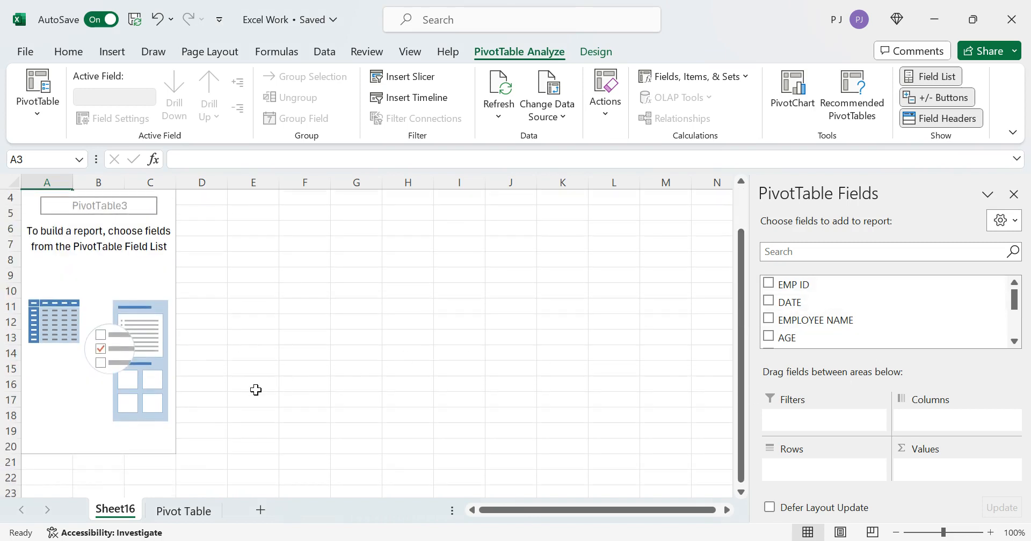
drag(111, 244, 156, 307)
scroll(89, 306, up, 1)
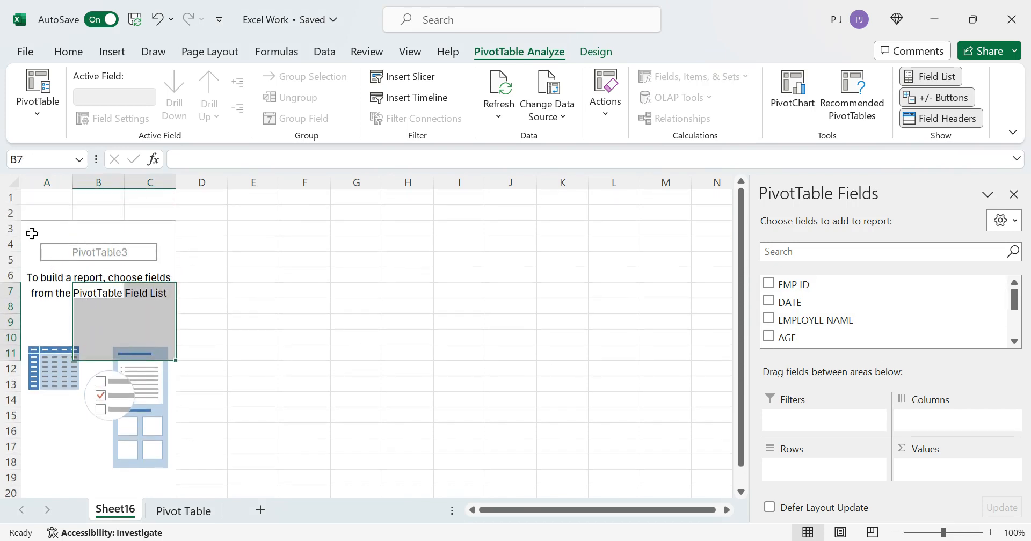
drag(33, 233, 177, 465)
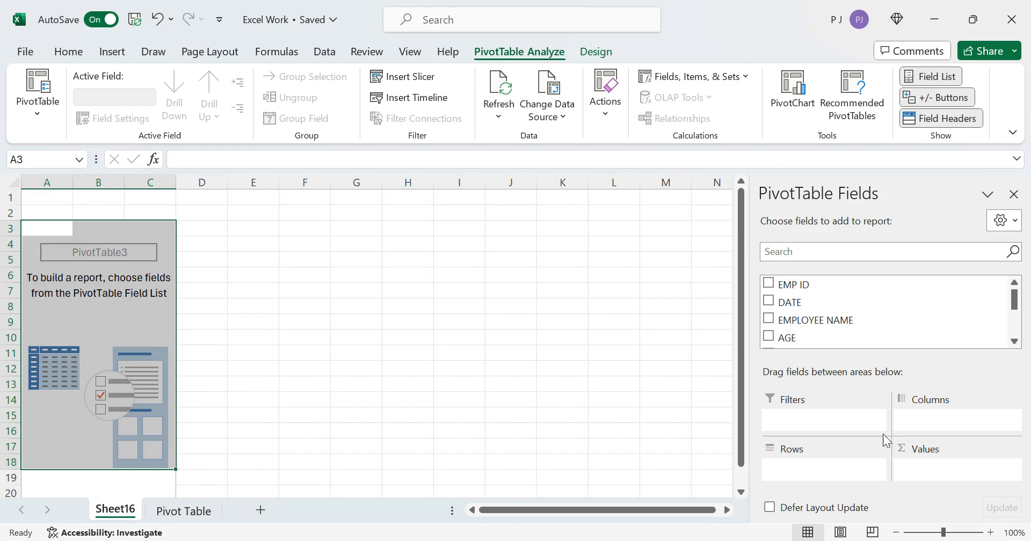
click(850, 416)
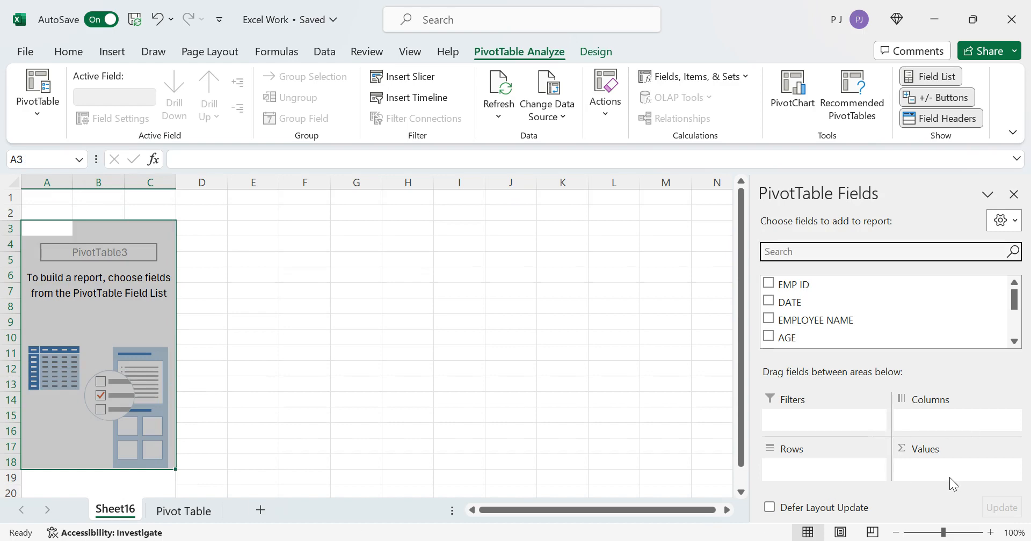
click(265, 322)
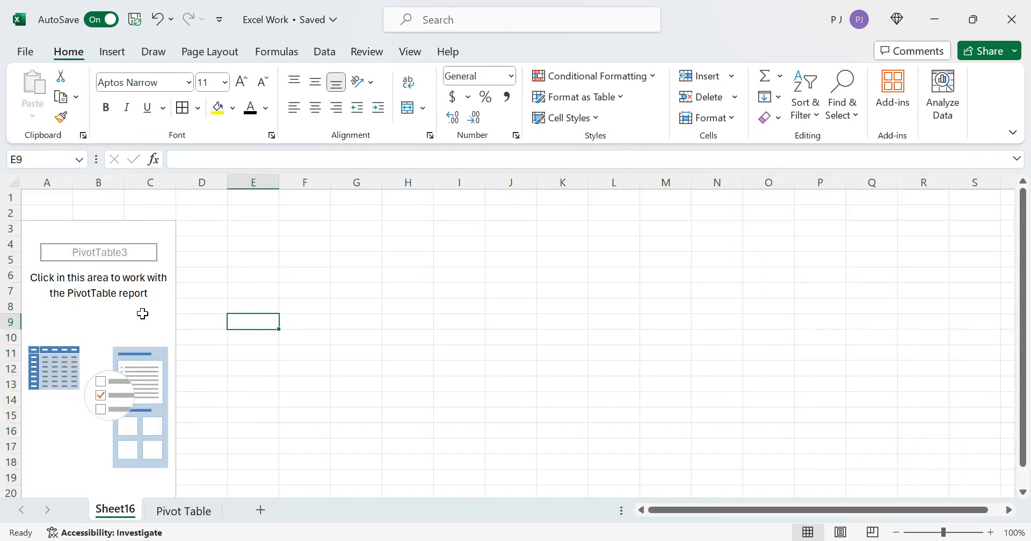
click(140, 304)
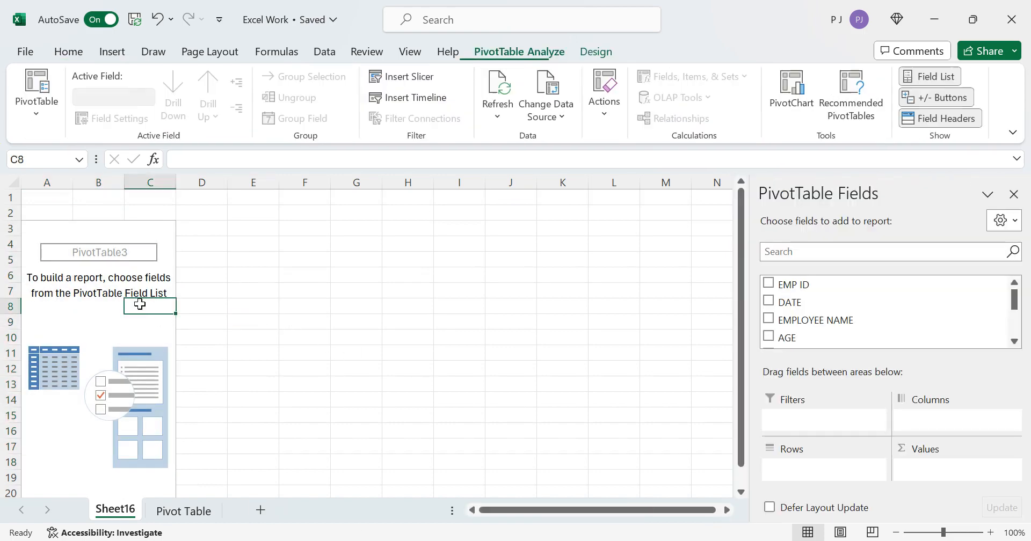
- Switch the empty PivotTable to the classic layout with drop zones for filter, column, row and value fields in the grid
click(98, 332)
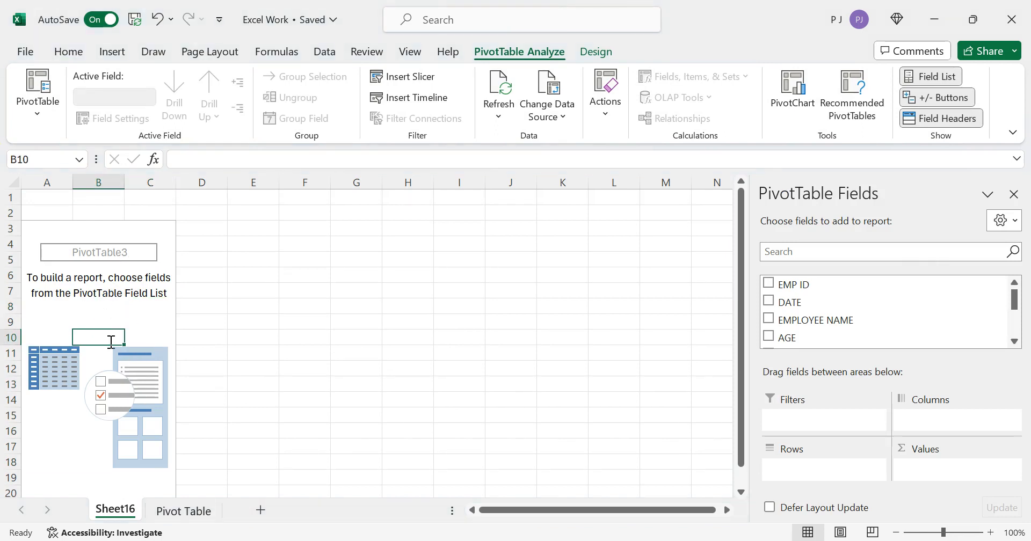
key(alt+Tab)
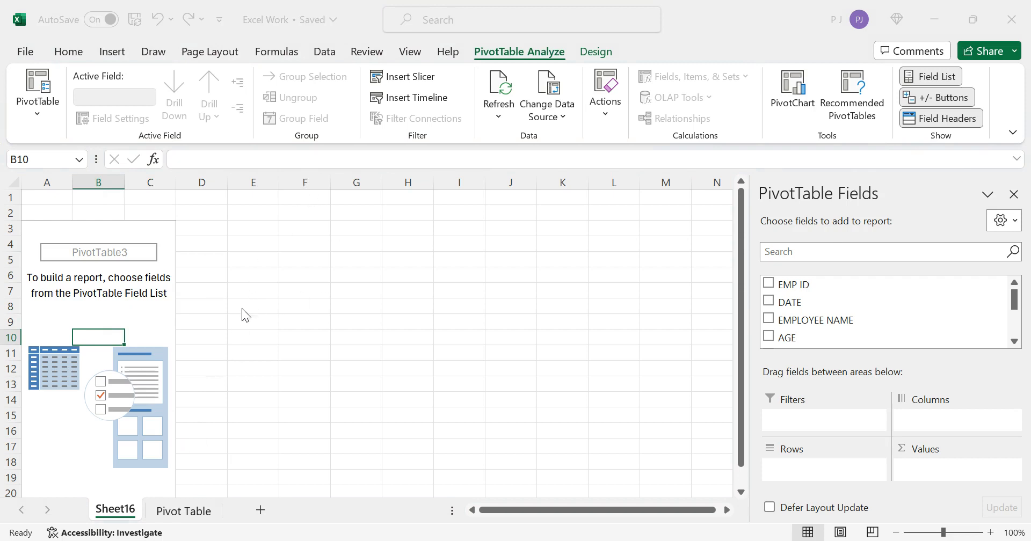
click(254, 520)
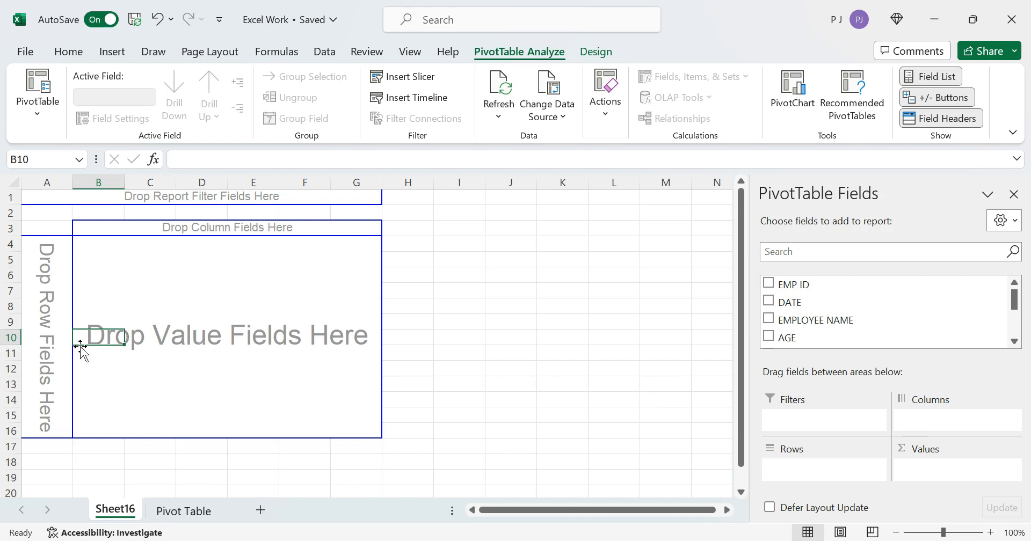
click(111, 308)
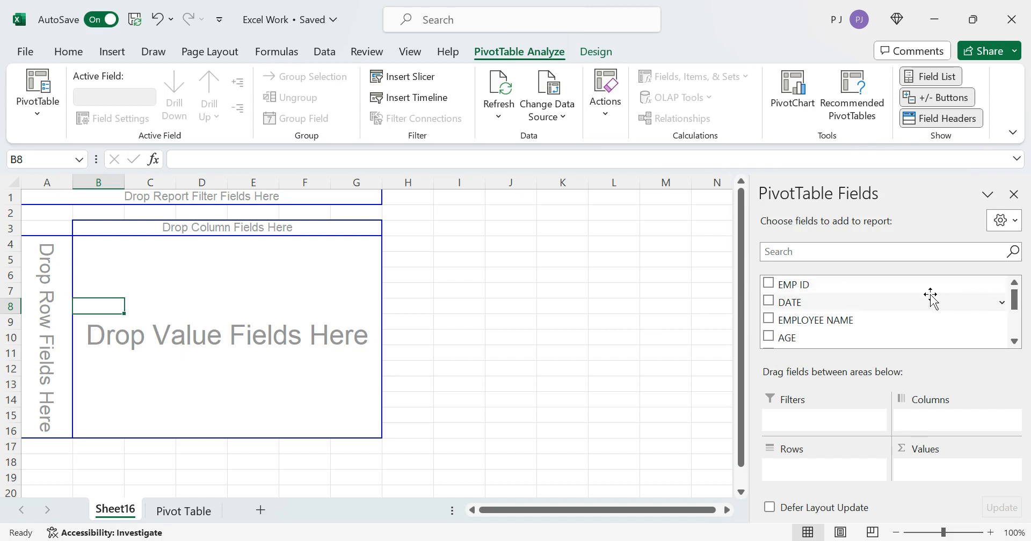
- Add the REGION field to the PivotTable as its row field
drag(1013, 299, 1016, 331)
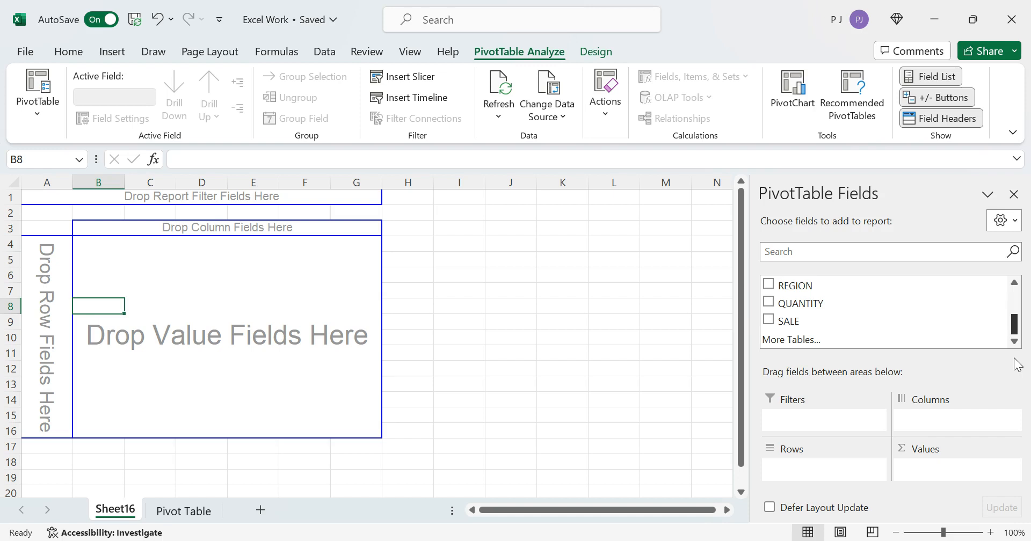
drag(1015, 327, 1015, 326)
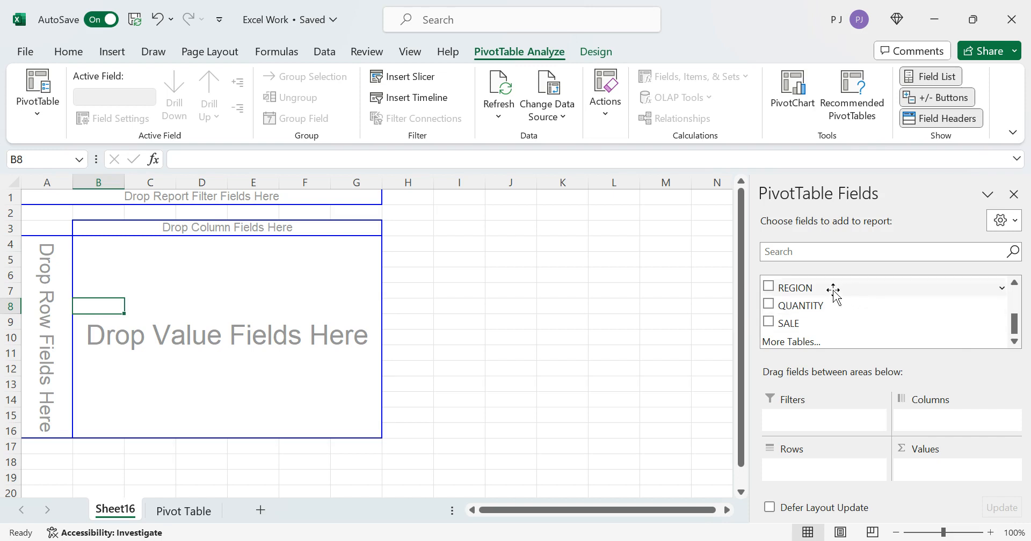
drag(833, 291, 51, 301)
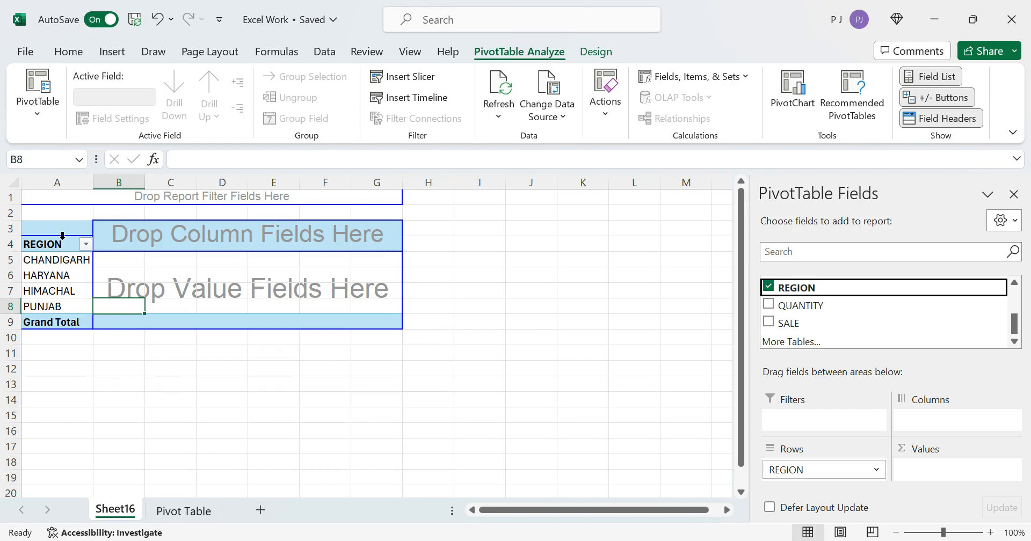
click(77, 307)
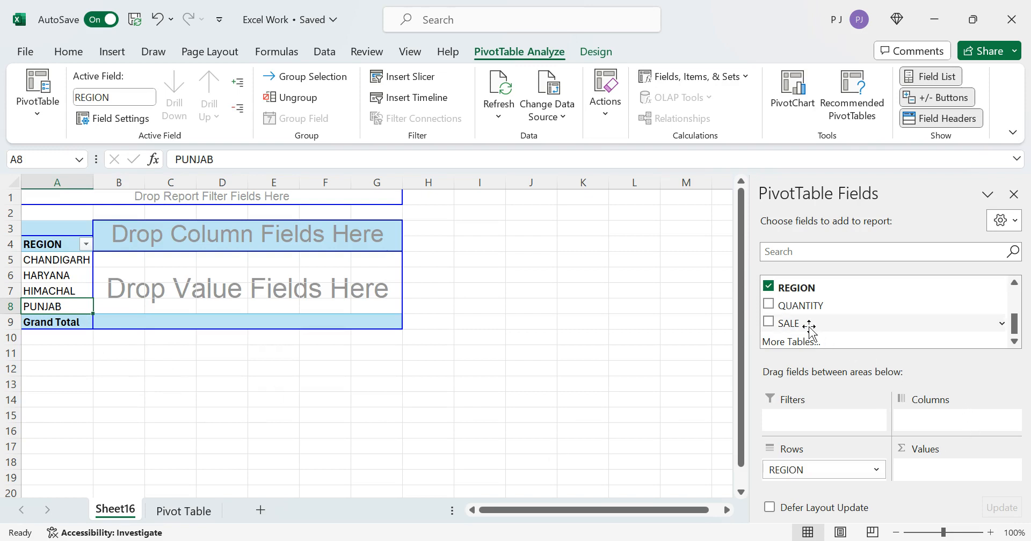
- Add the SALE field to the PivotTable values as a sum, removing it once and adding it again
drag(809, 327, 284, 289)
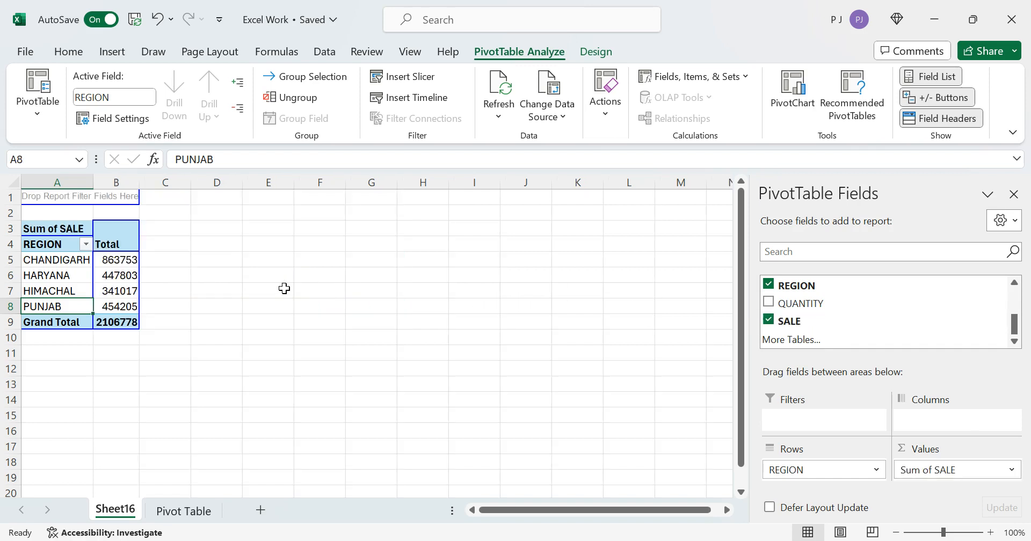
click(768, 321)
drag(801, 324, 948, 476)
- Examine the summed SALE totals for each region in the PivotTable
click(55, 251)
click(125, 258)
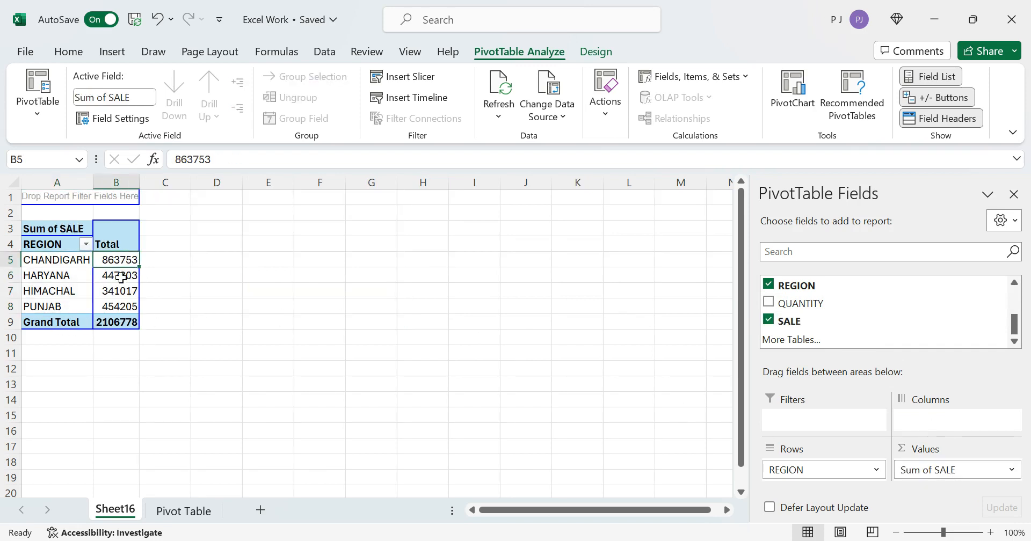
click(125, 308)
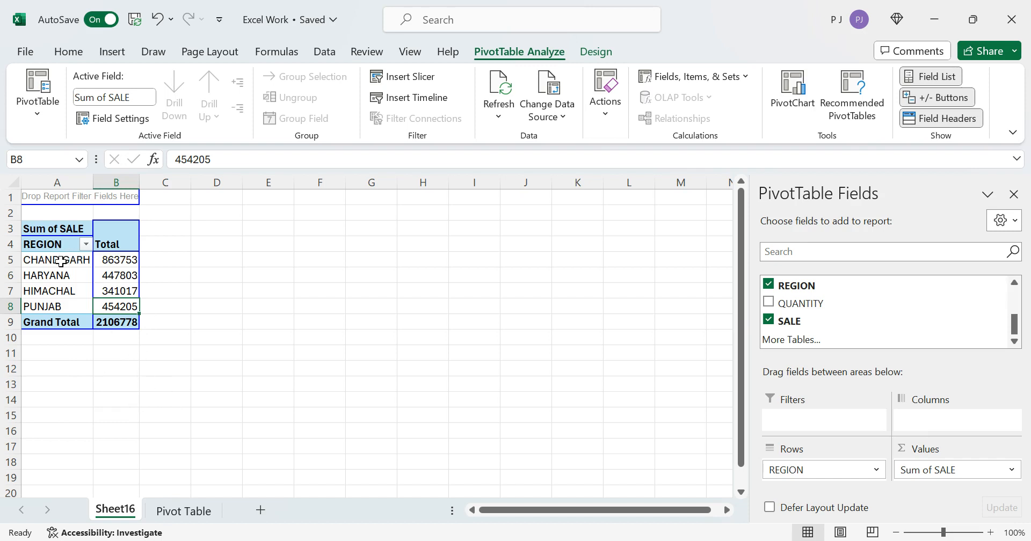
drag(65, 259, 114, 310)
click(115, 293)
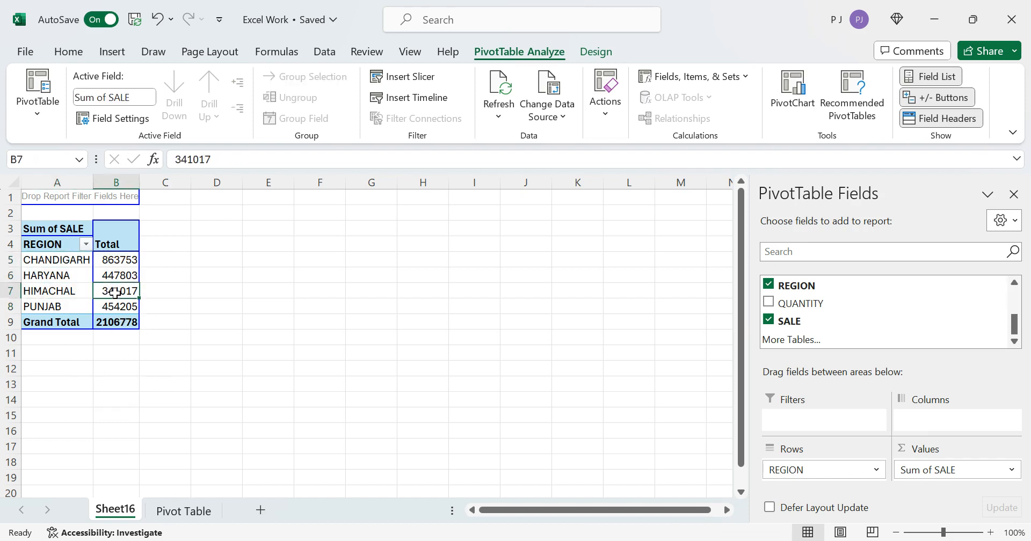
- Clear the PivotTable by removing the REGION row field and the summed SALE values
click(768, 285)
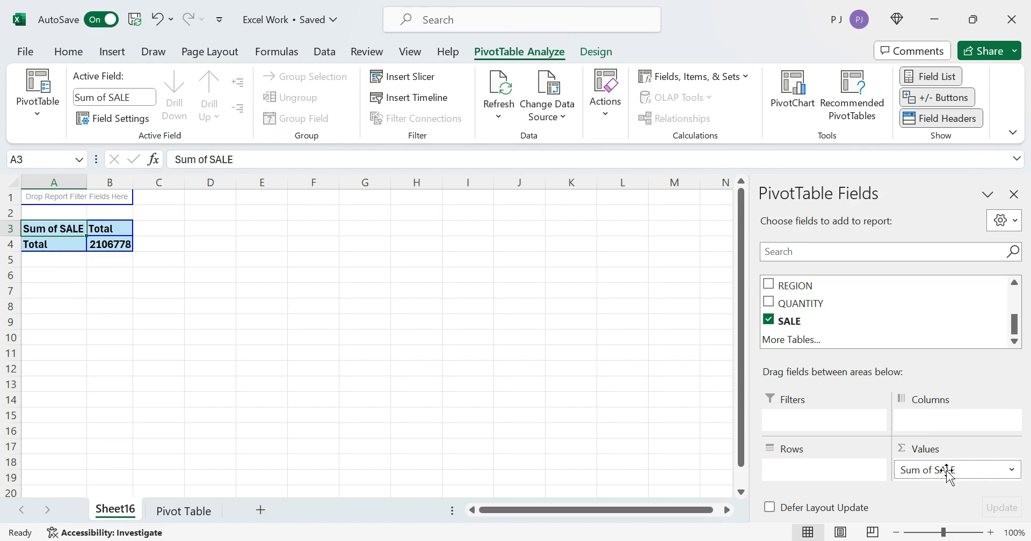
drag(948, 473, 910, 324)
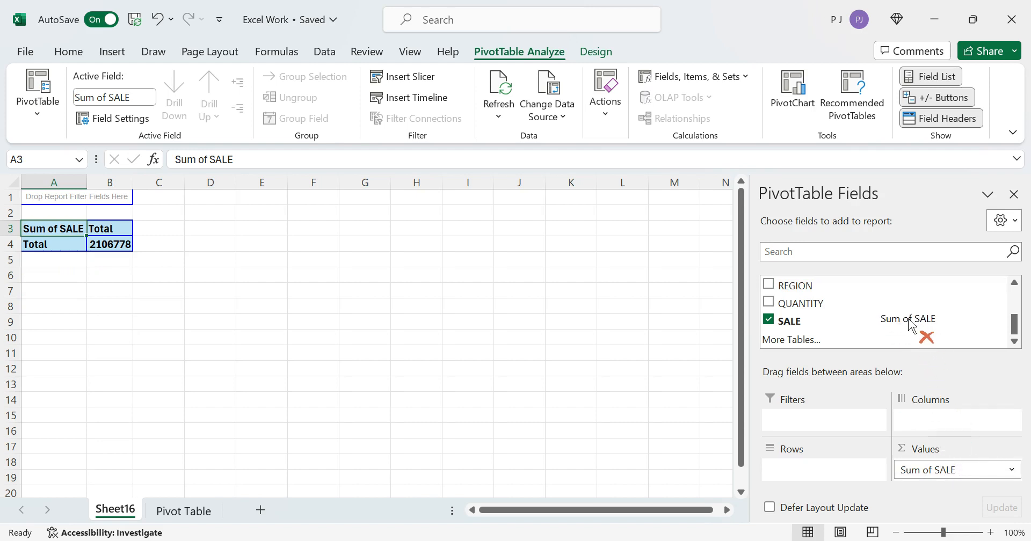
drag(910, 325, 908, 321)
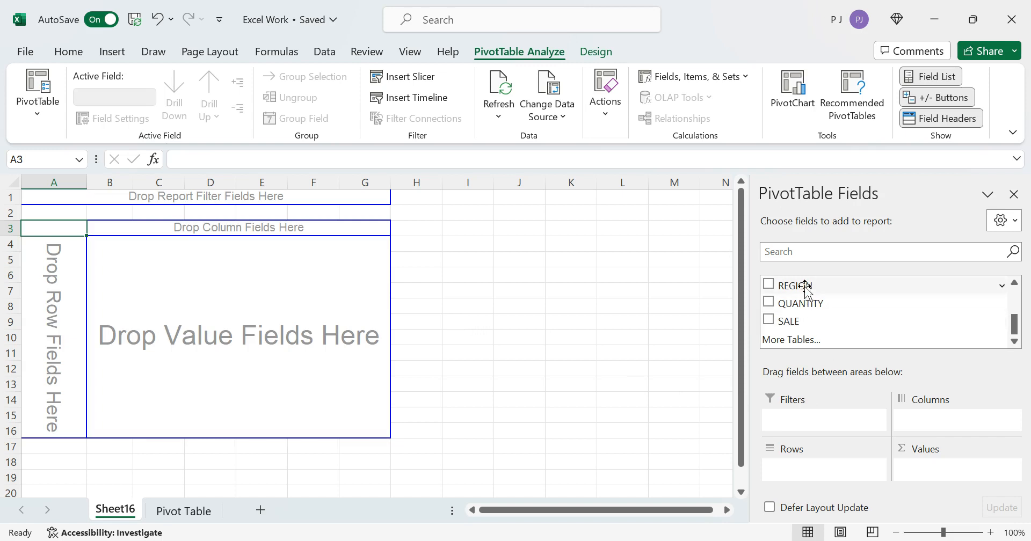
- Try REGION as the column field with summed SALE values, and remove both fields from the PivotTable again
drag(807, 290, 920, 426)
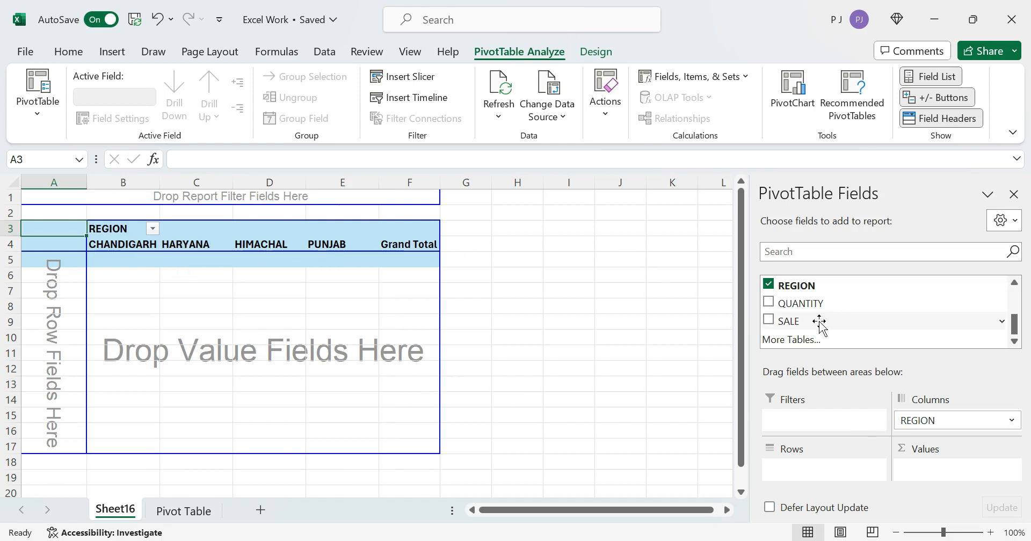
drag(819, 322, 929, 477)
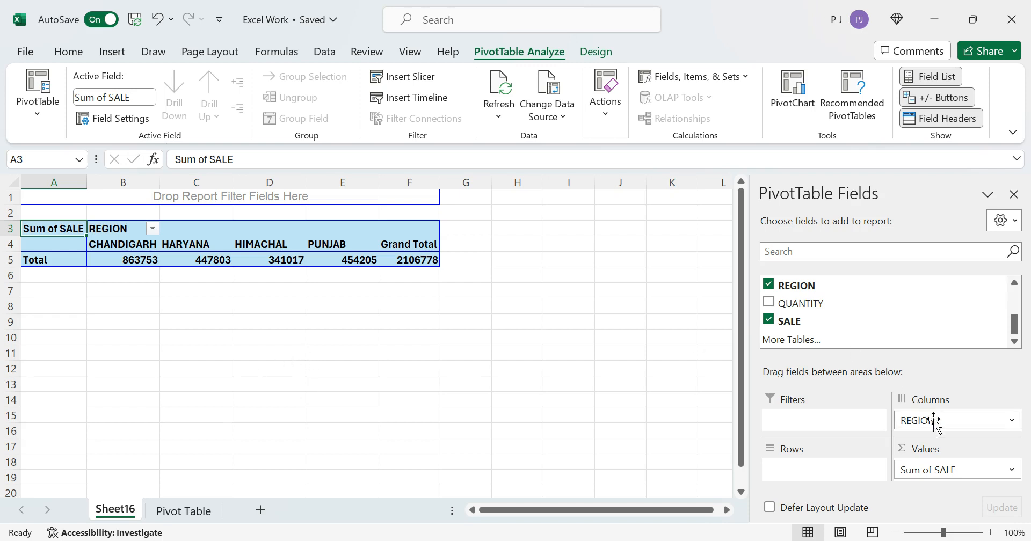
drag(934, 424, 916, 322)
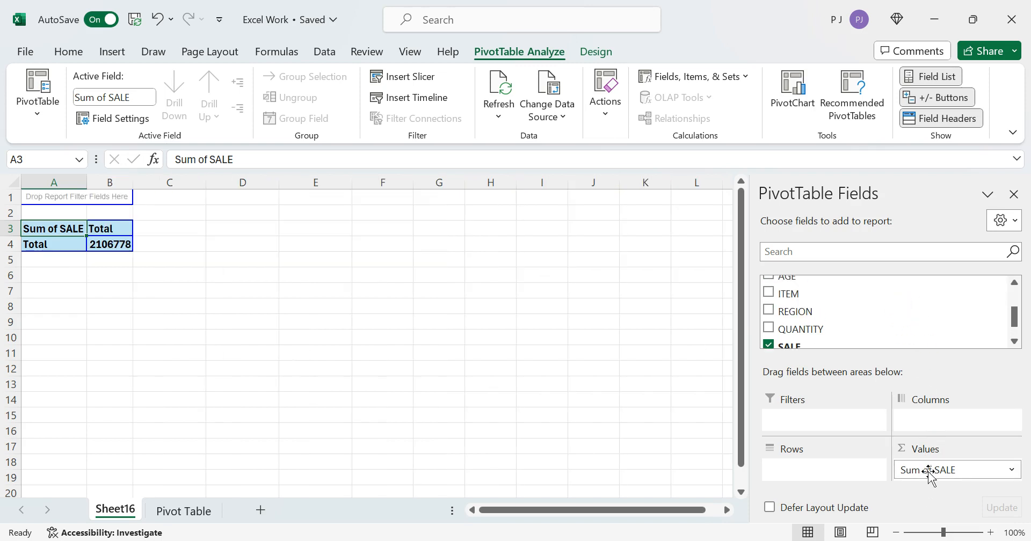
drag(932, 474, 906, 334)
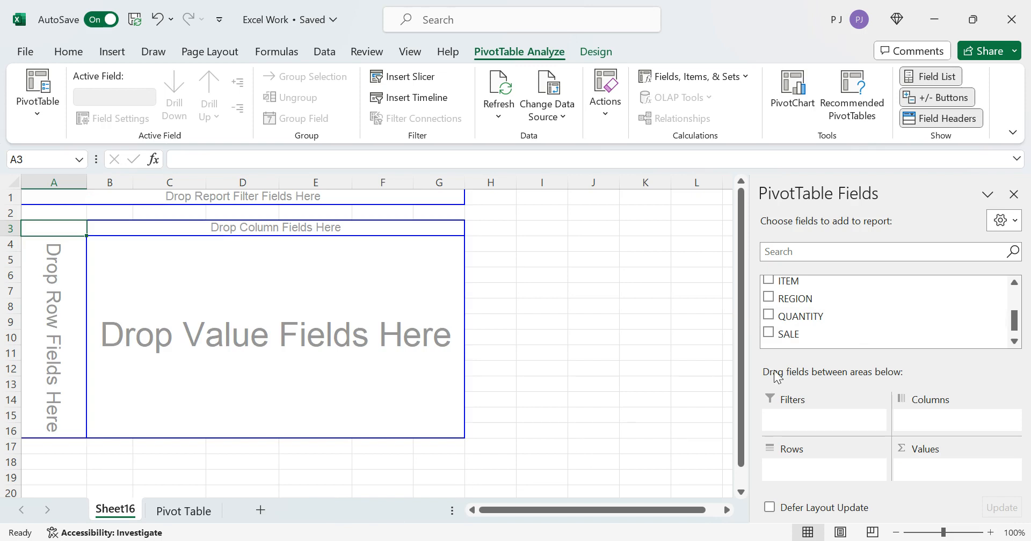
- Add REGION as the column field and ITEM as the row field of the empty PivotTable
click(814, 298)
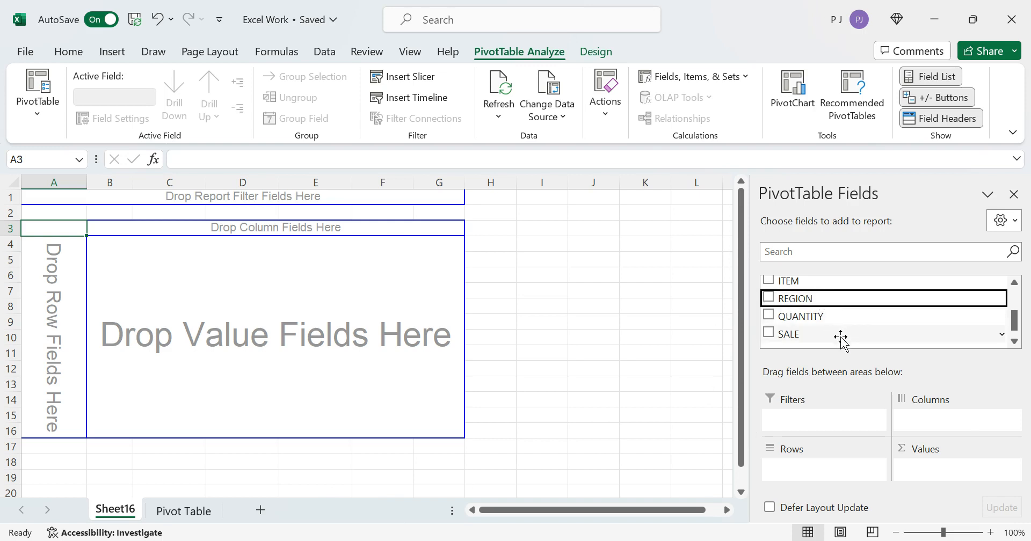
scroll(841, 337, up, 1)
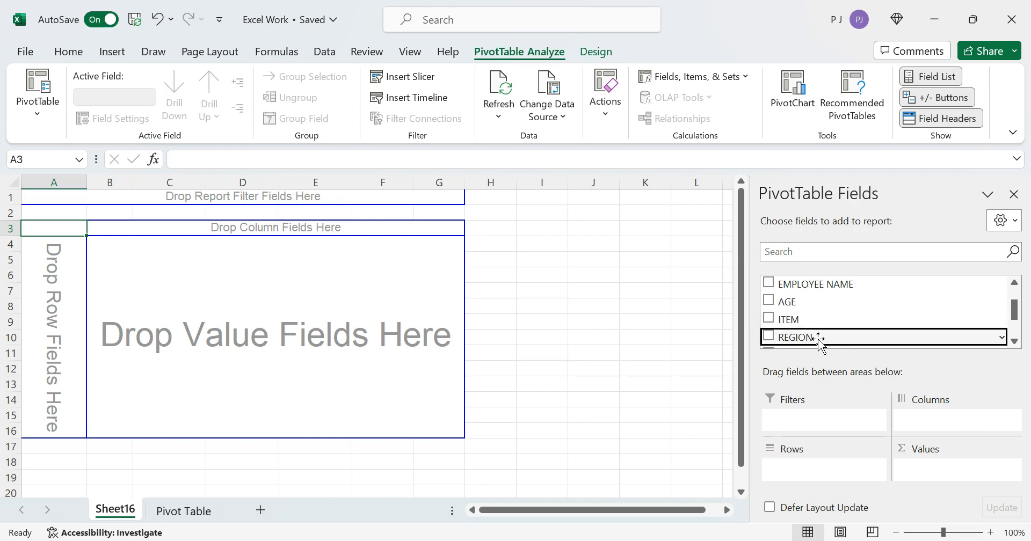
drag(817, 338, 889, 403)
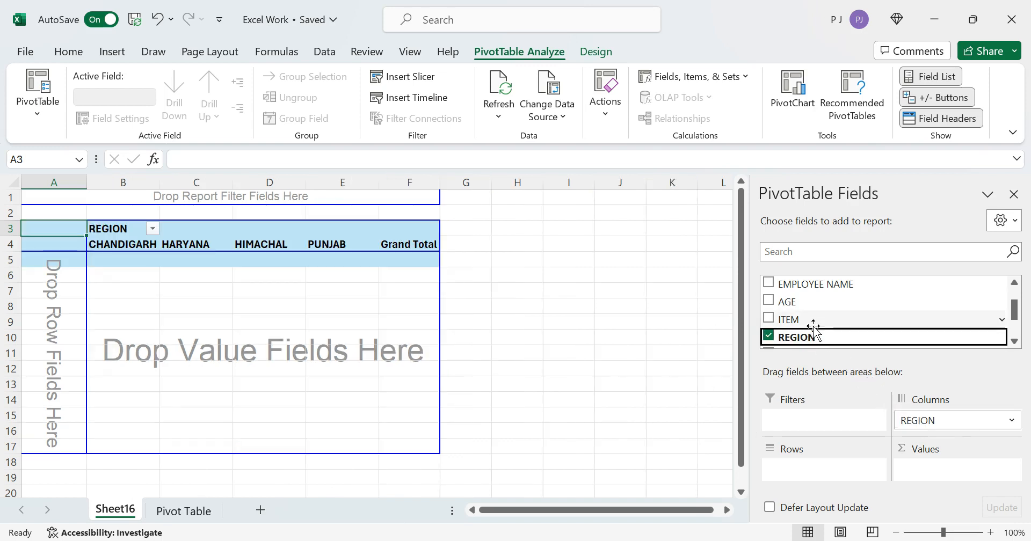
drag(805, 320, 808, 462)
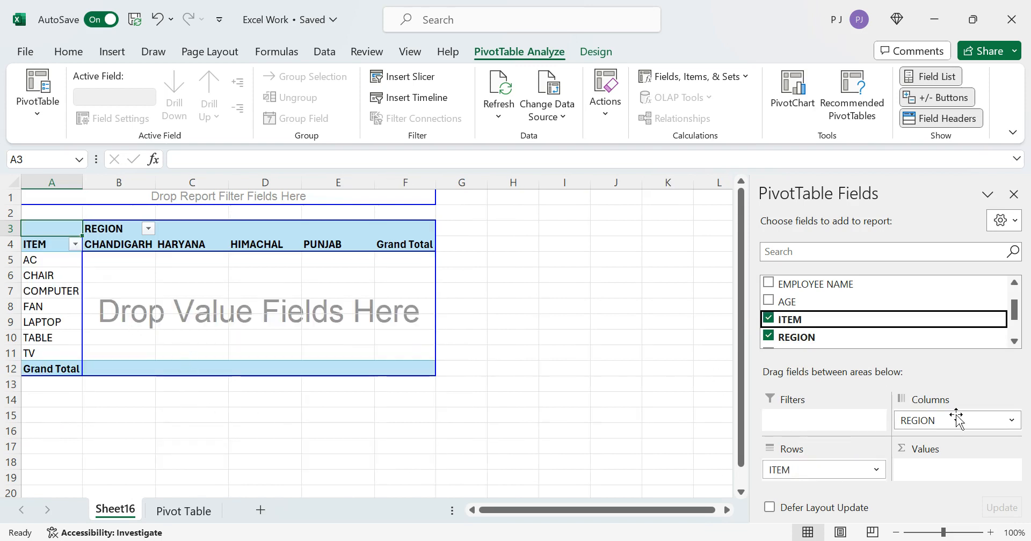
- Try the swapped arrangement with REGION in rows and ITEM in columns, and return to ITEM rows with REGION columns
drag(955, 420, 835, 471)
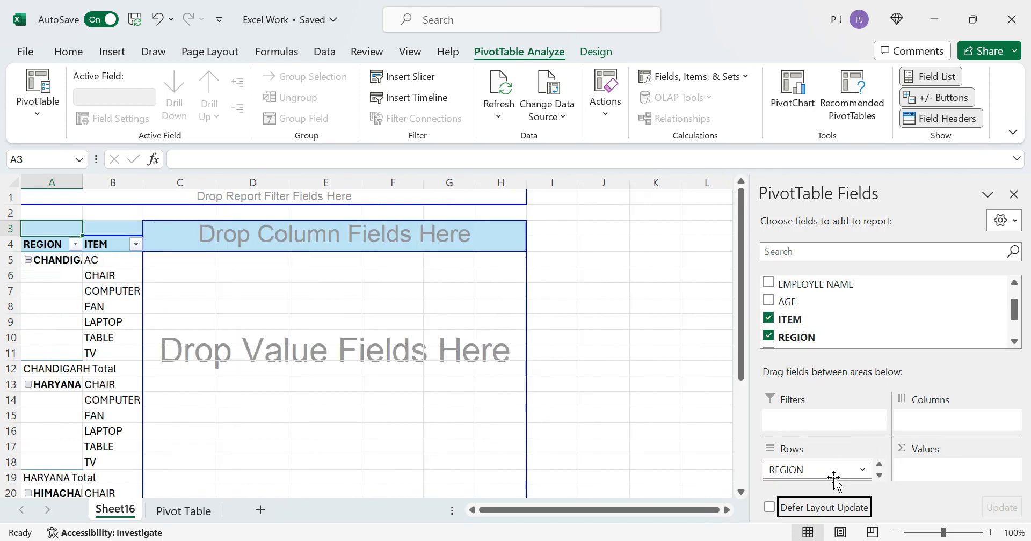
drag(789, 319, 934, 422)
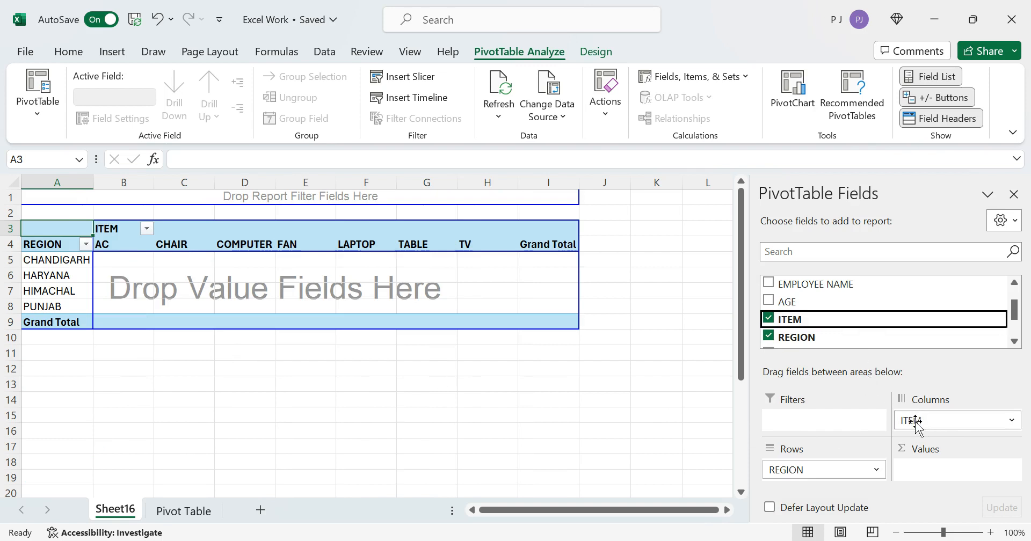
drag(914, 424, 937, 424)
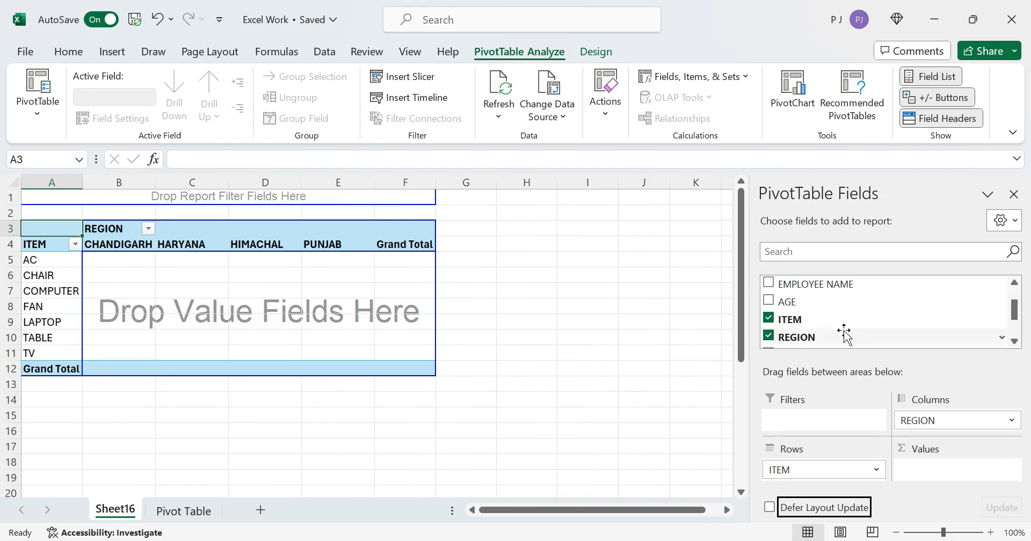
- Add the SALE field to the PivotTable values as a sum for each item and region
scroll(841, 330, up, 2)
scroll(841, 327, down, 2)
scroll(841, 328, down, 2)
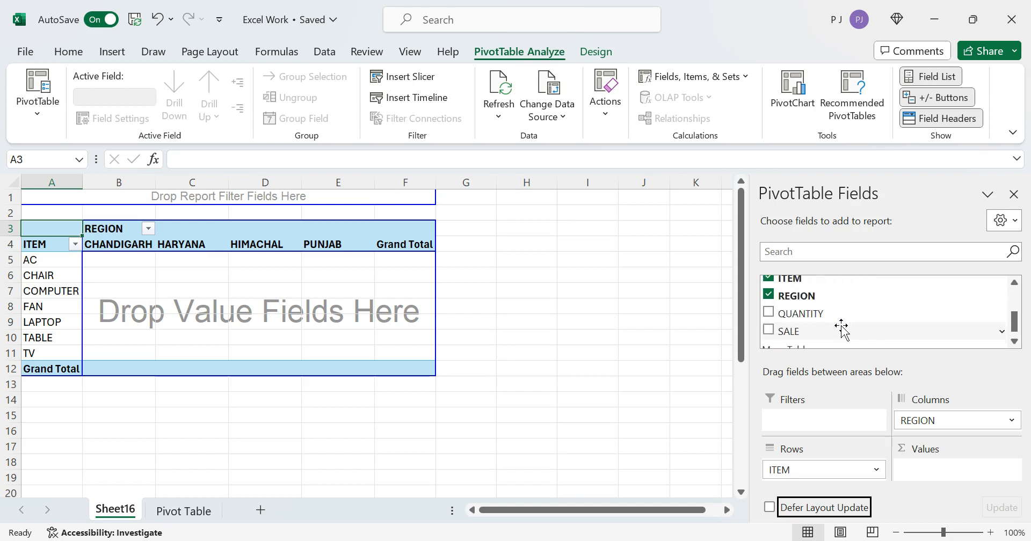
drag(842, 330, 922, 486)
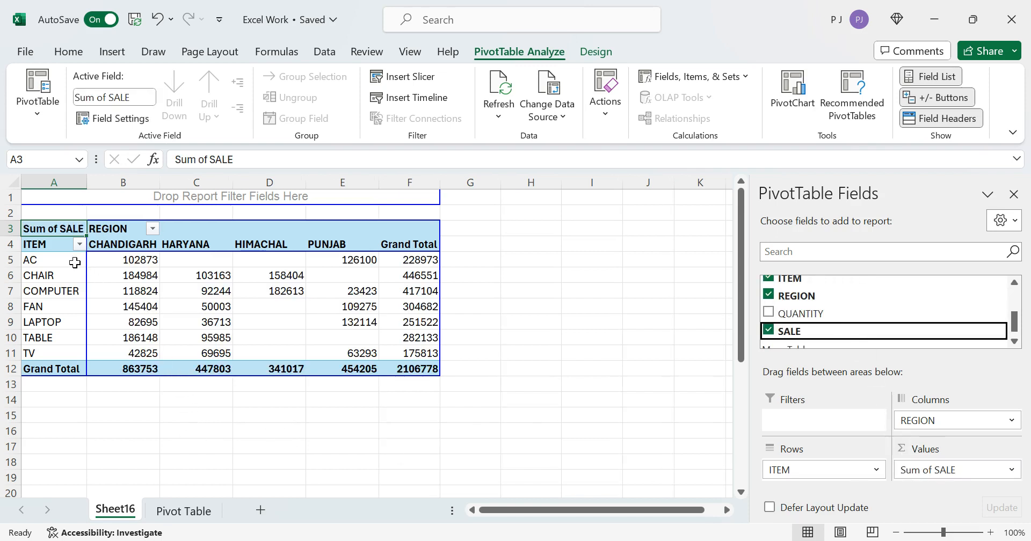
- Examine the summed SALE figures by item and region, the item grand totals and the list of row items
click(127, 264)
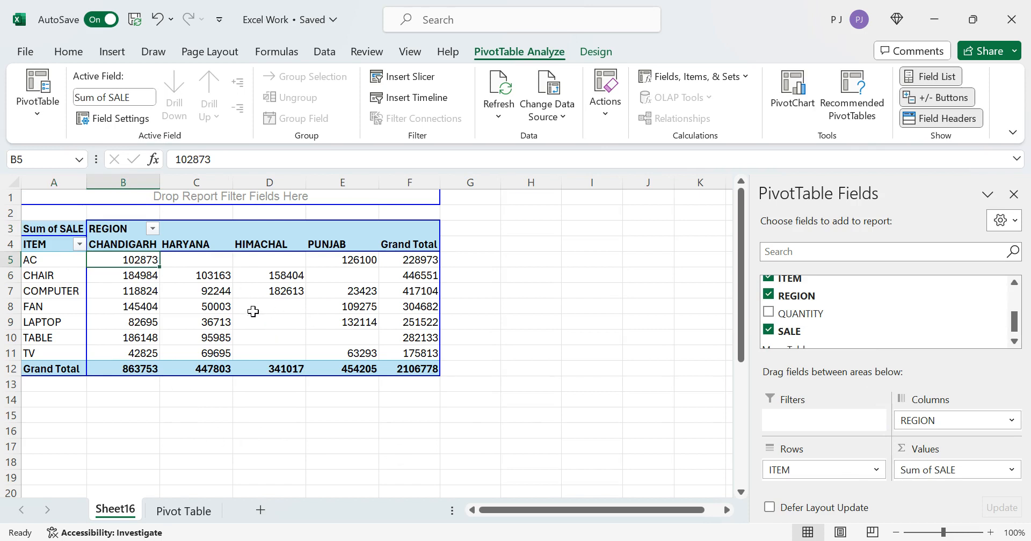
click(359, 260)
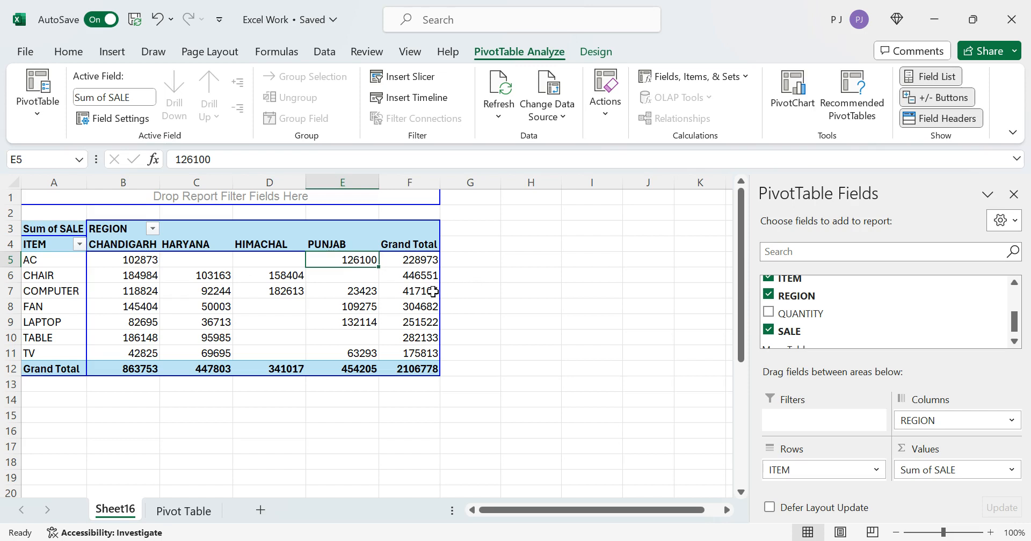
click(415, 265)
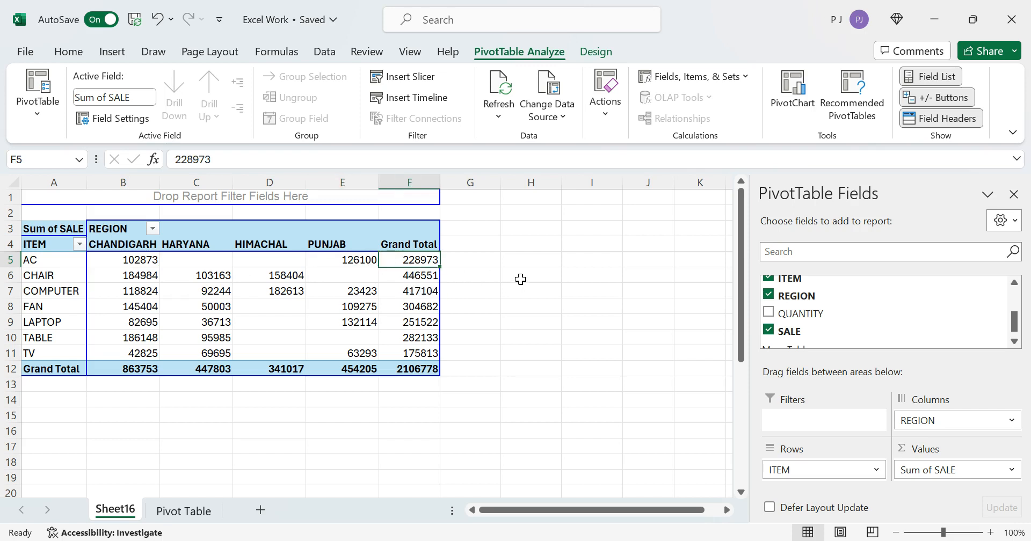
click(67, 266)
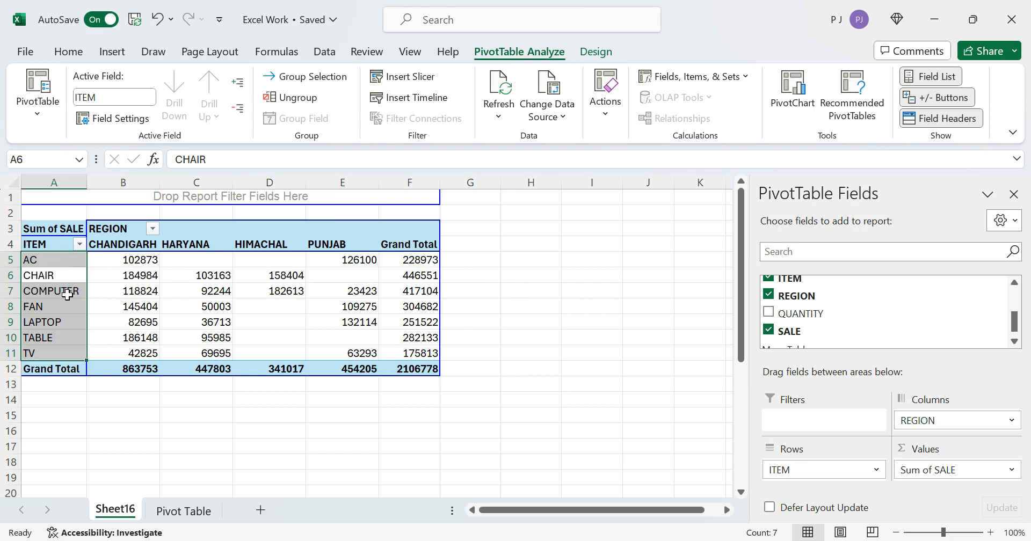
click(66, 295)
click(64, 310)
click(61, 307)
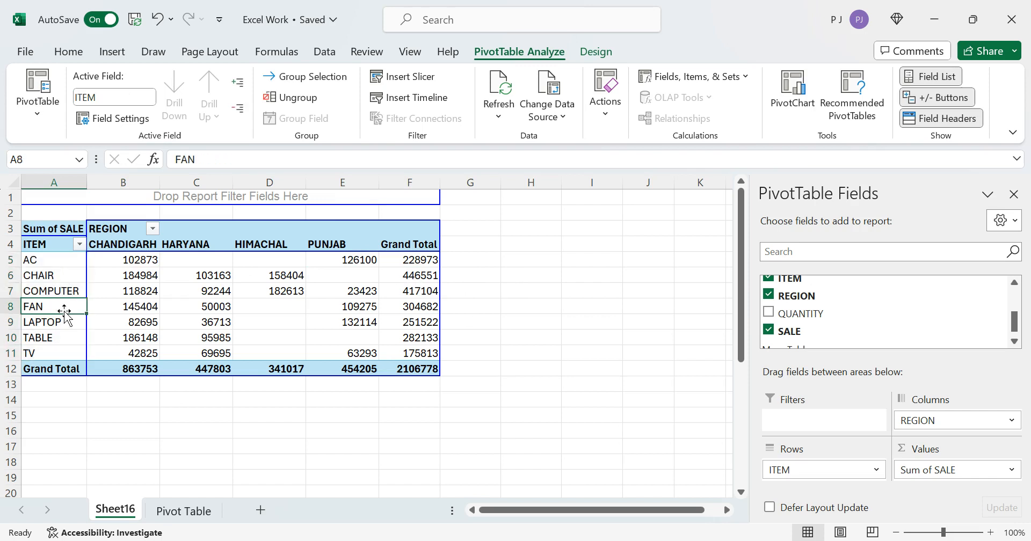
click(58, 323)
click(55, 338)
click(52, 356)
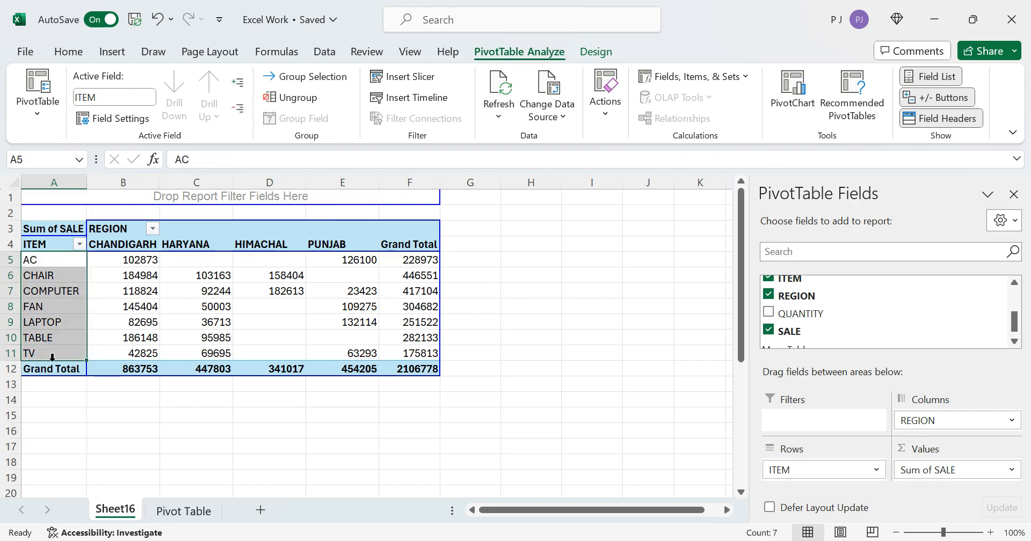
click(56, 354)
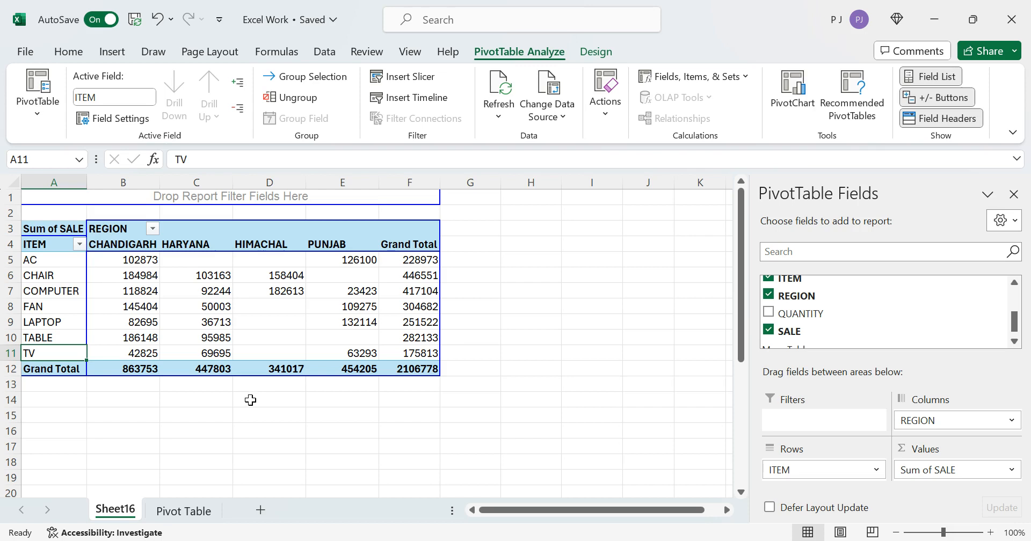
- Try summarizing the SALE values by count, and switch them back to a sum
click(133, 261)
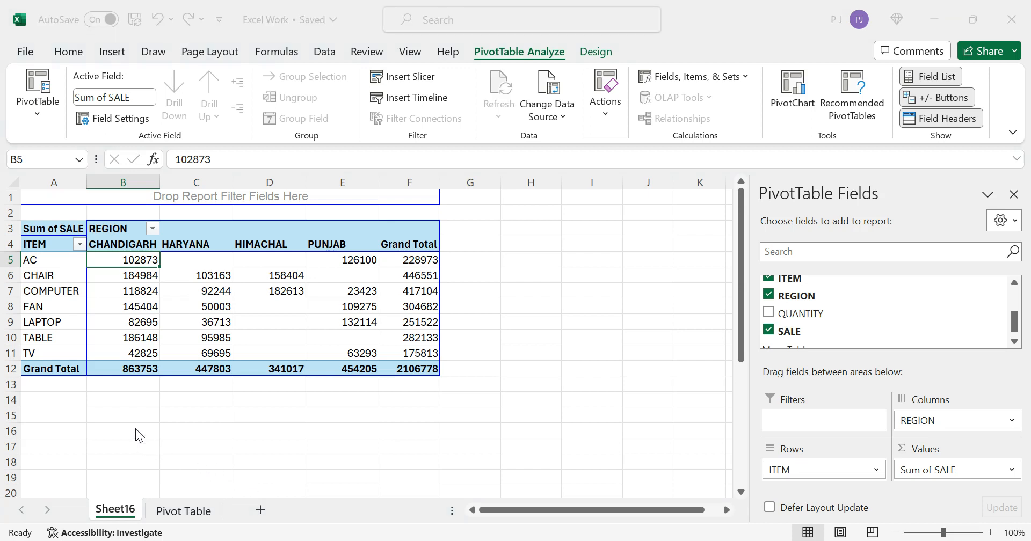
click(285, 515)
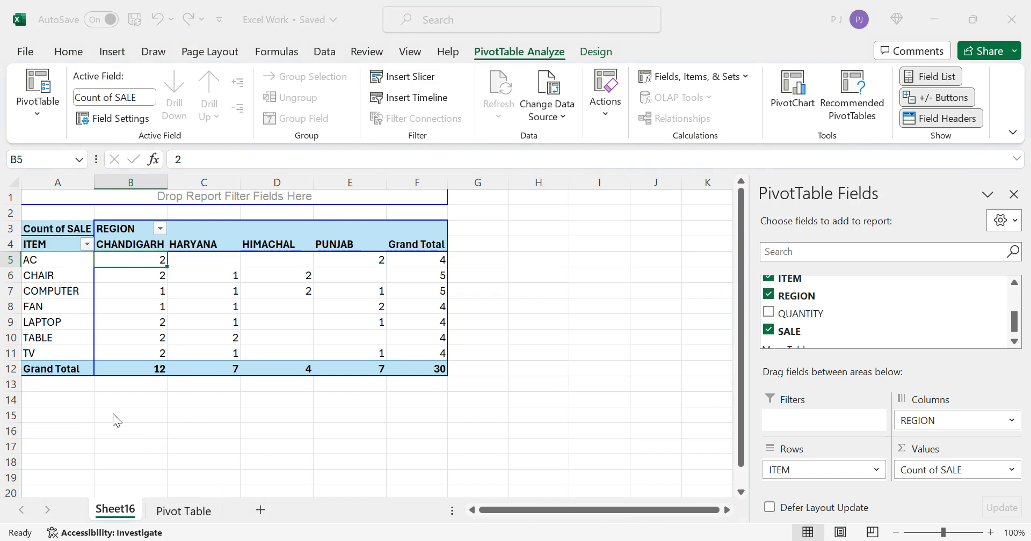
click(264, 528)
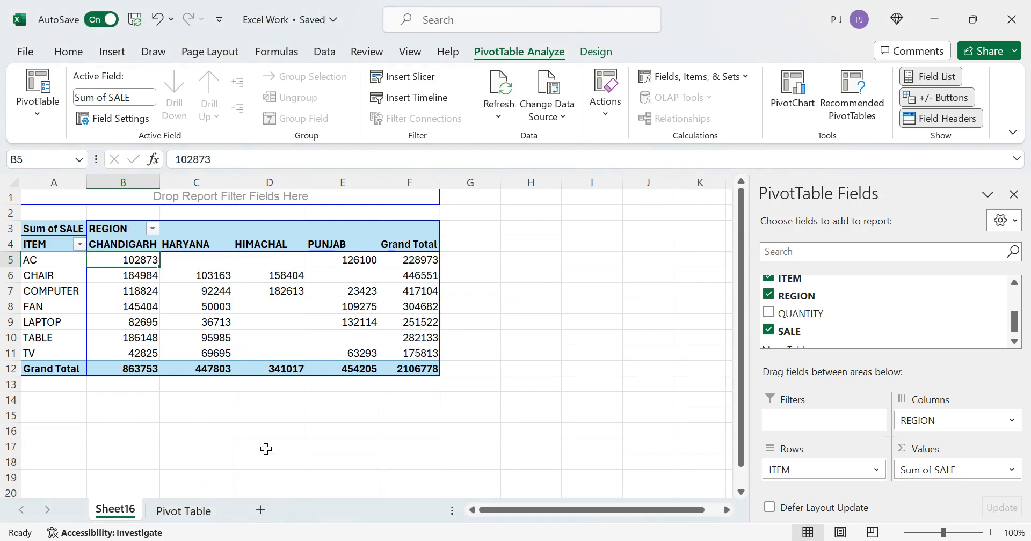
click(939, 455)
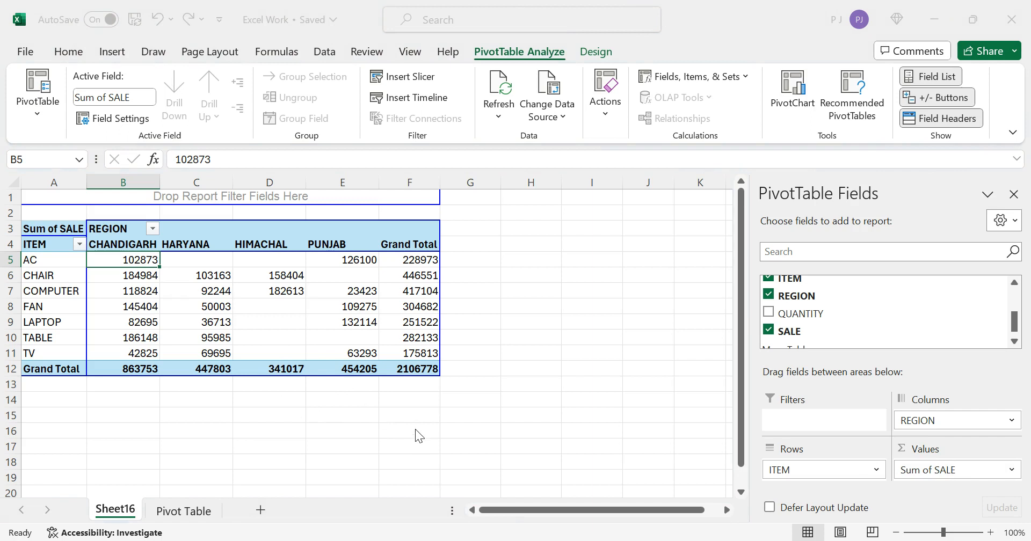
click(245, 337)
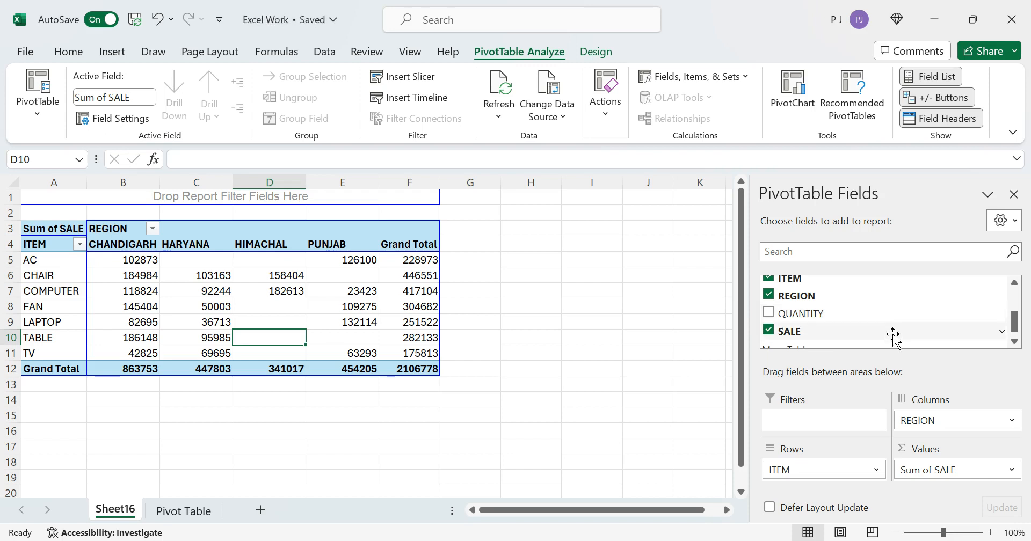
- Add the SALE field to the PivotTable values a second time, next to the existing sum, and compare both columns
scroll(1018, 324, down, 1)
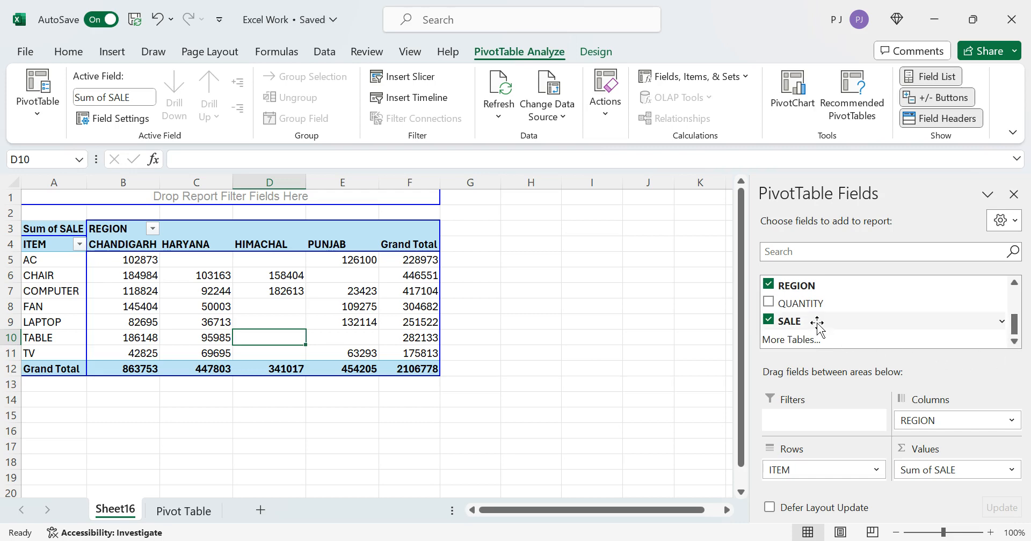
drag(817, 324, 924, 475)
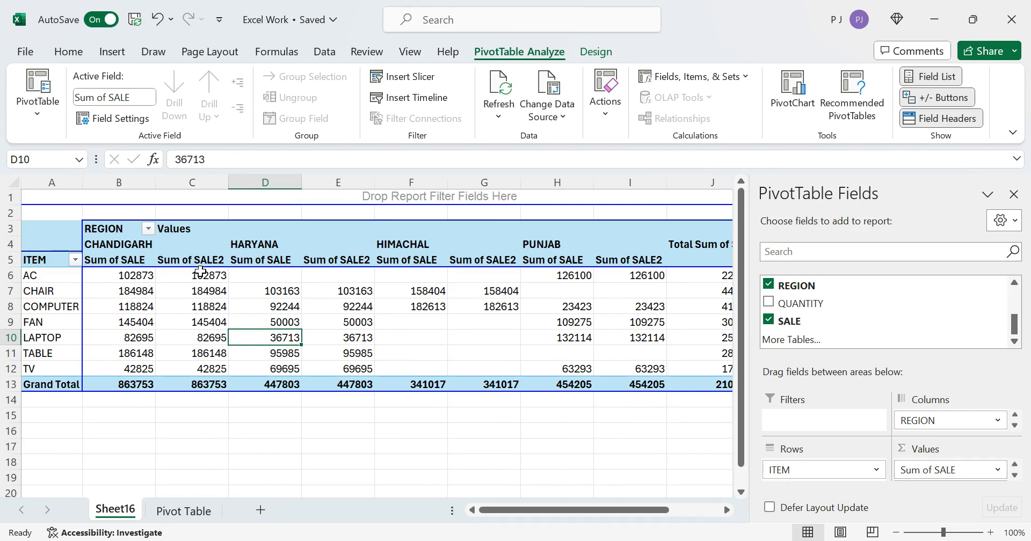
click(137, 262)
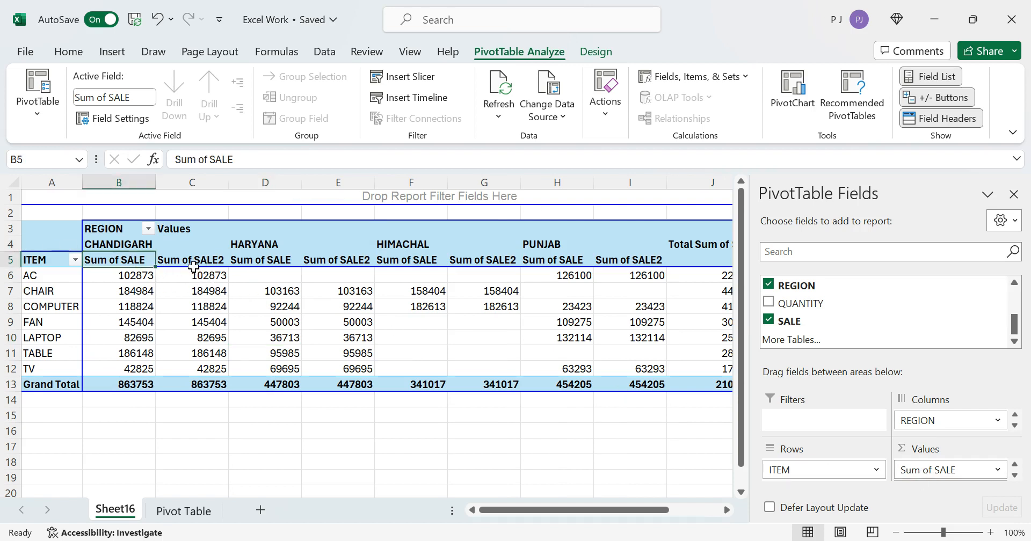
click(221, 263)
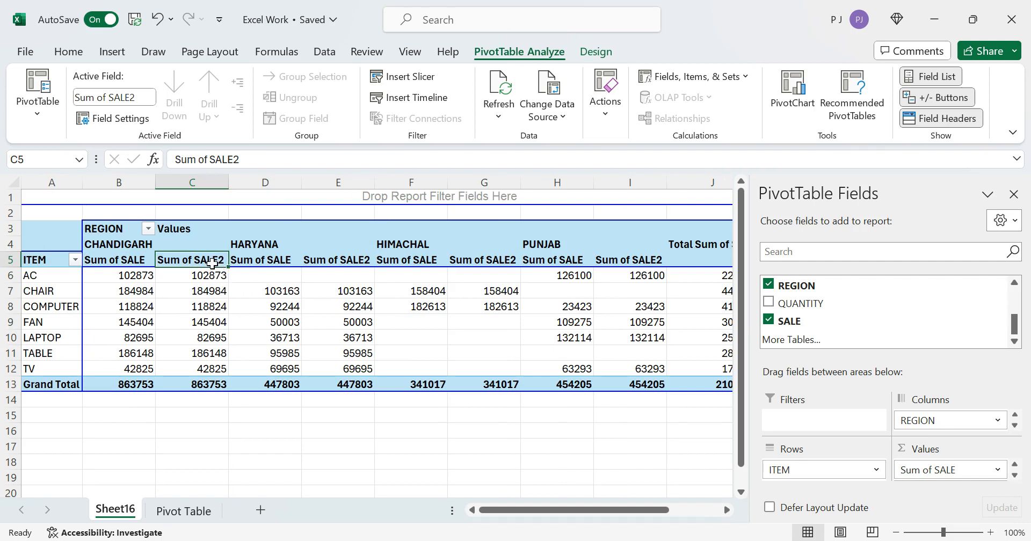
- Summarize the second SALE value field by count, keeping the first one as a sum
click(214, 301)
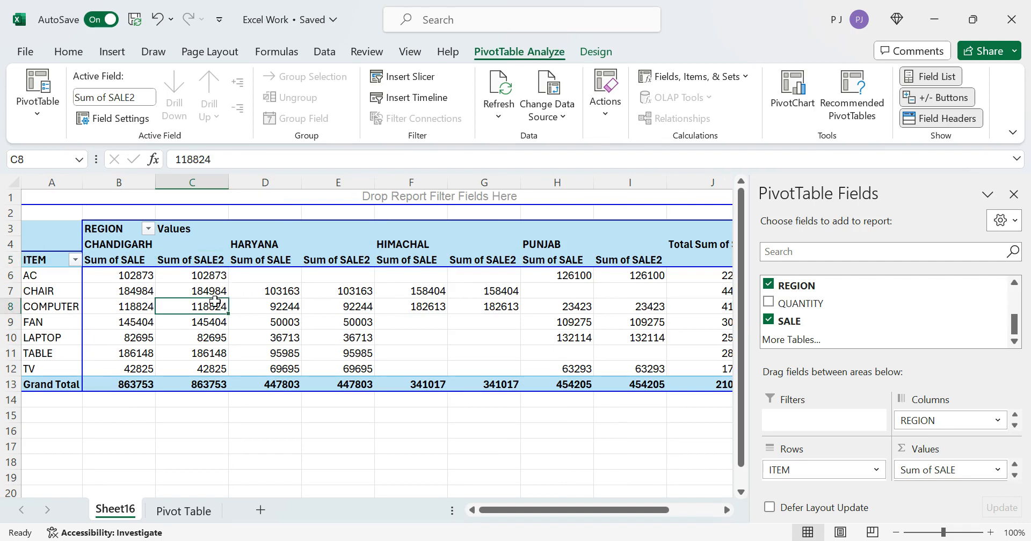
click(298, 478)
click(205, 431)
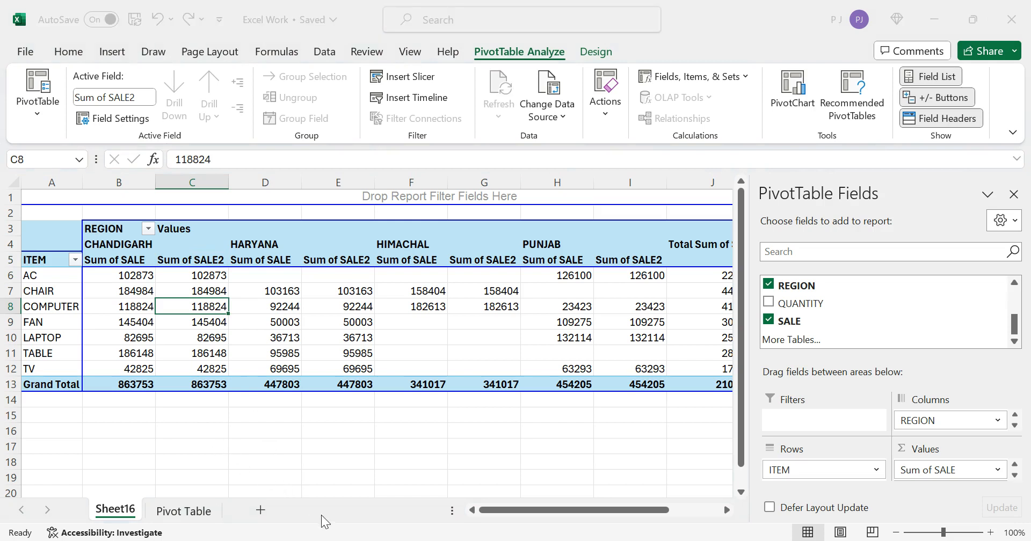
click(338, 527)
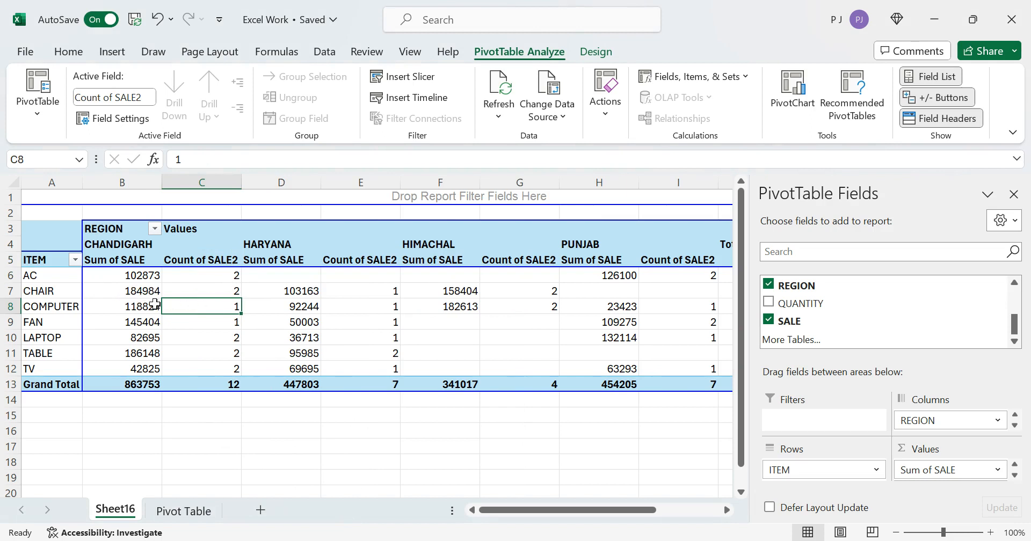
- Compare the summed and counted SALE values for AC in the CHANDIGARH and PUNJAB regions, and check both value headings
click(139, 279)
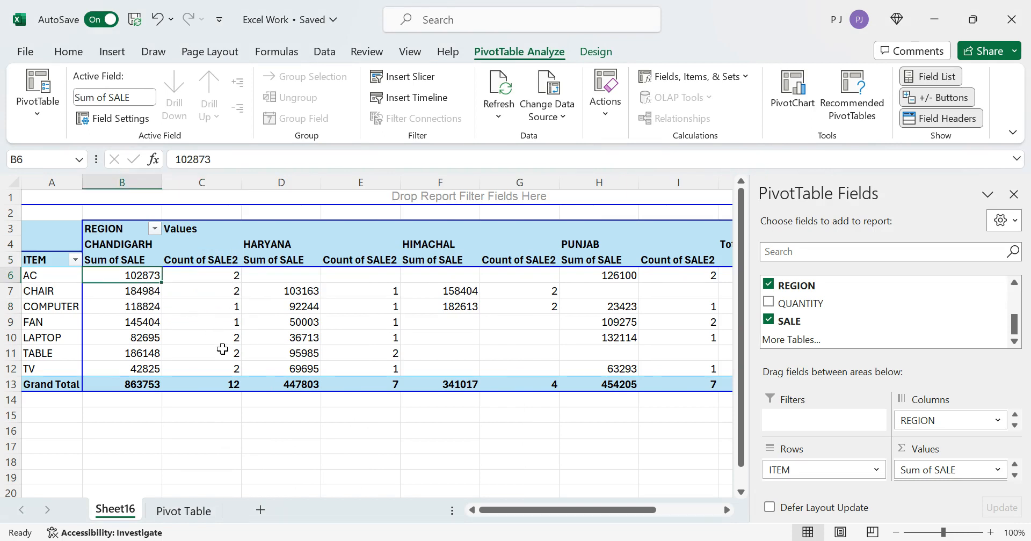
click(232, 278)
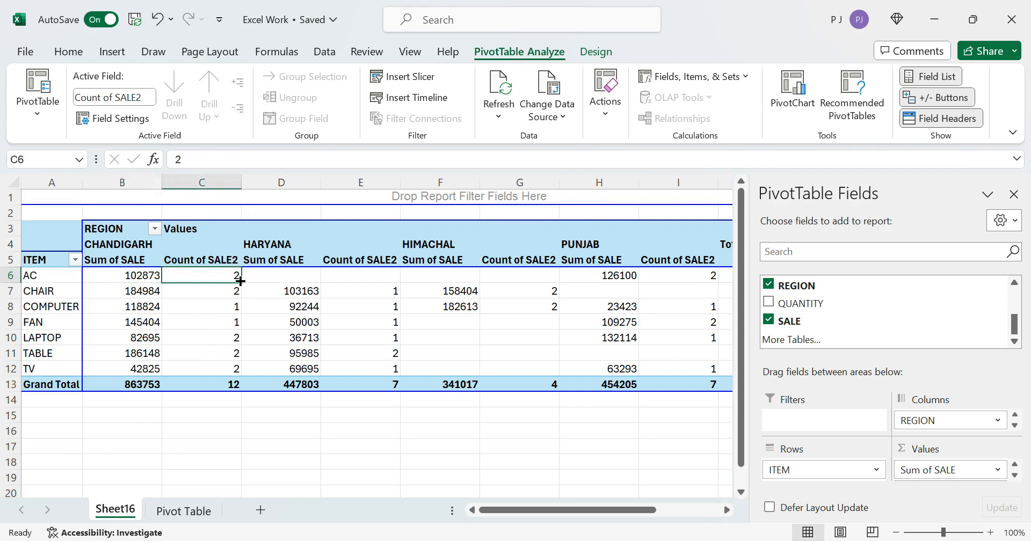
click(144, 282)
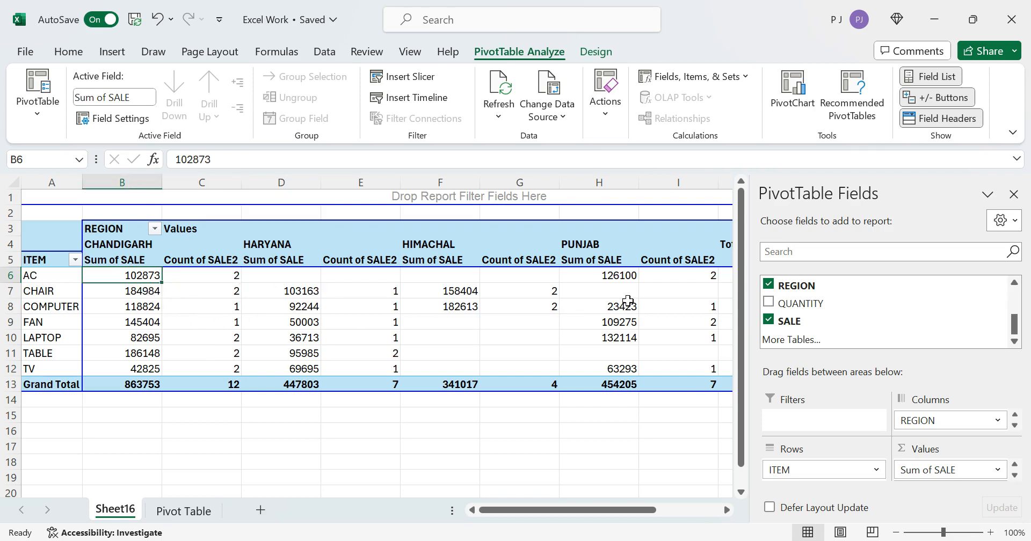
click(671, 280)
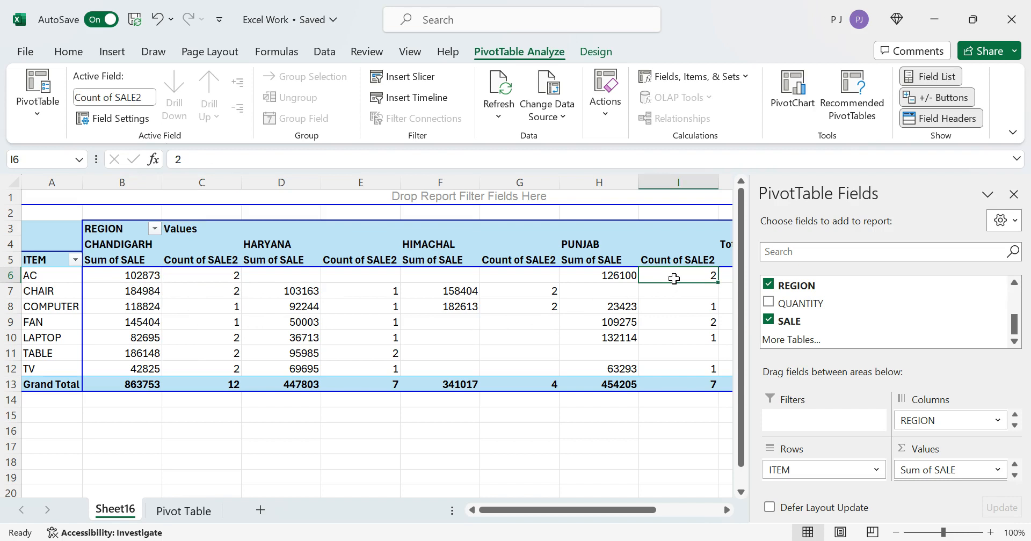
click(626, 277)
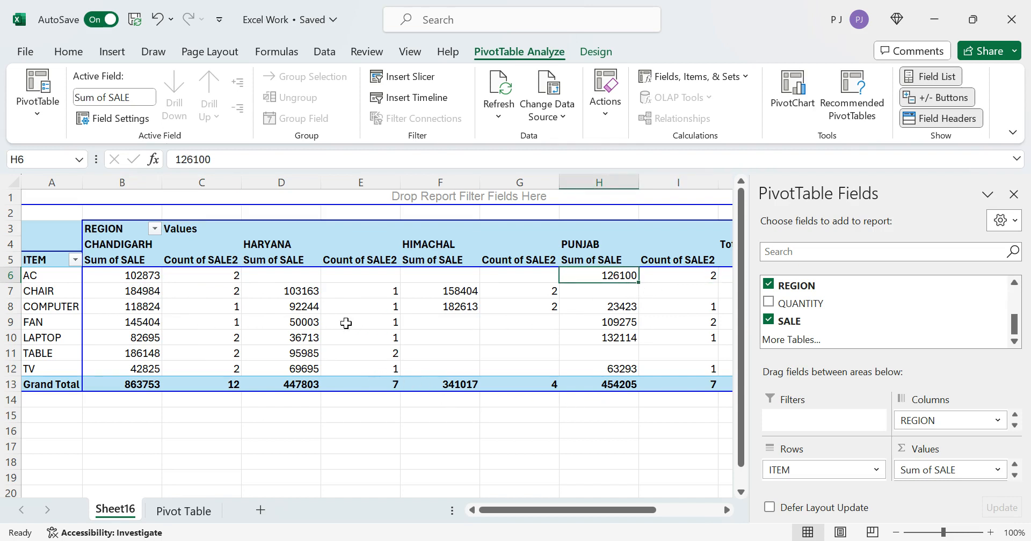
click(126, 261)
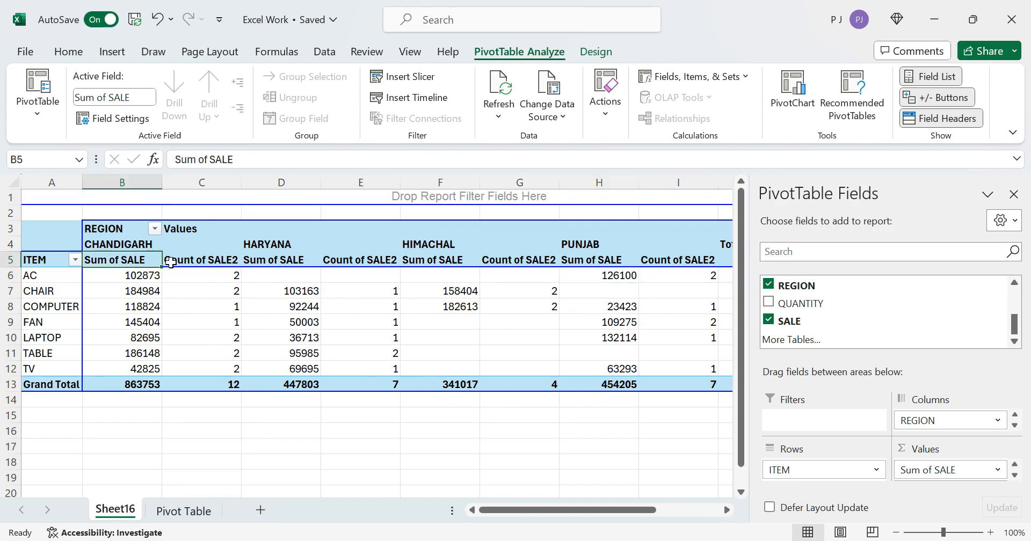
click(201, 263)
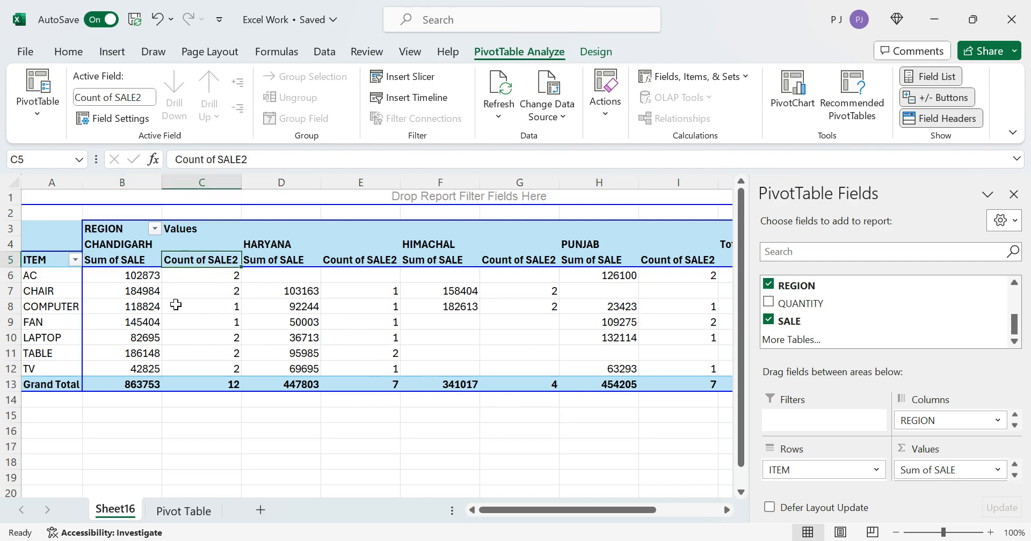
- Rename the summed SALE value field as "Sale revenue" and the counted one as "Sale Count"
click(120, 259)
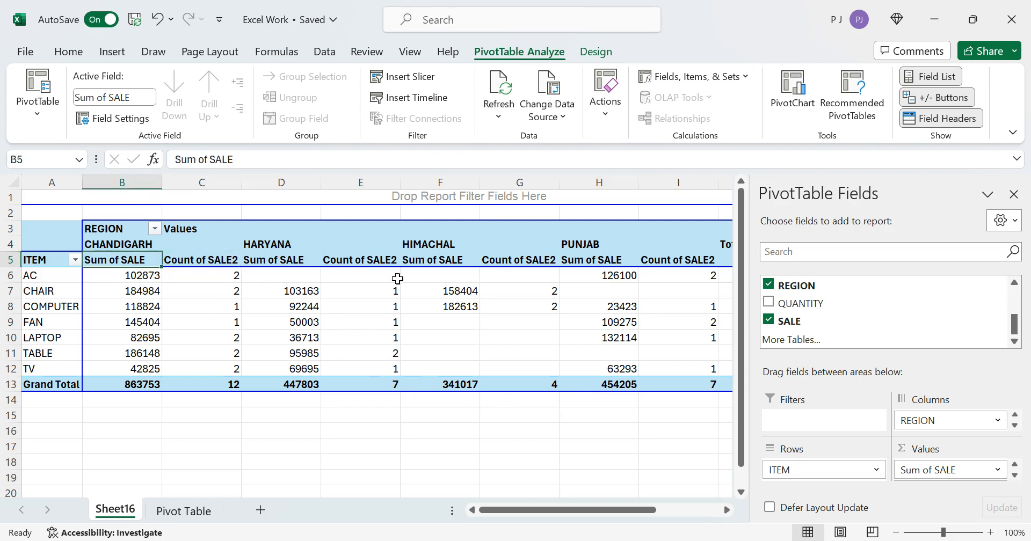
text(saL)
key(Escape)
text(Sale revenue)
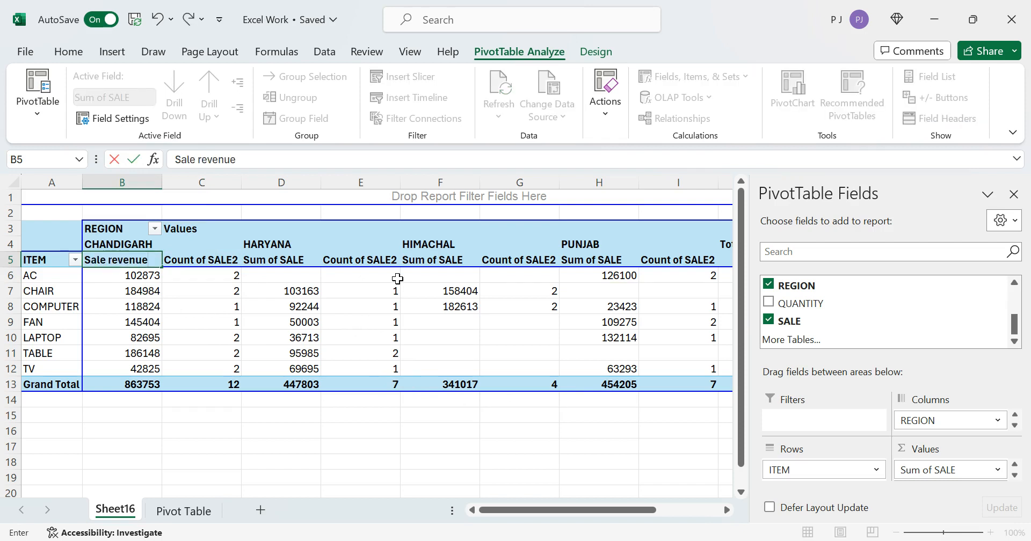
key(Tab)
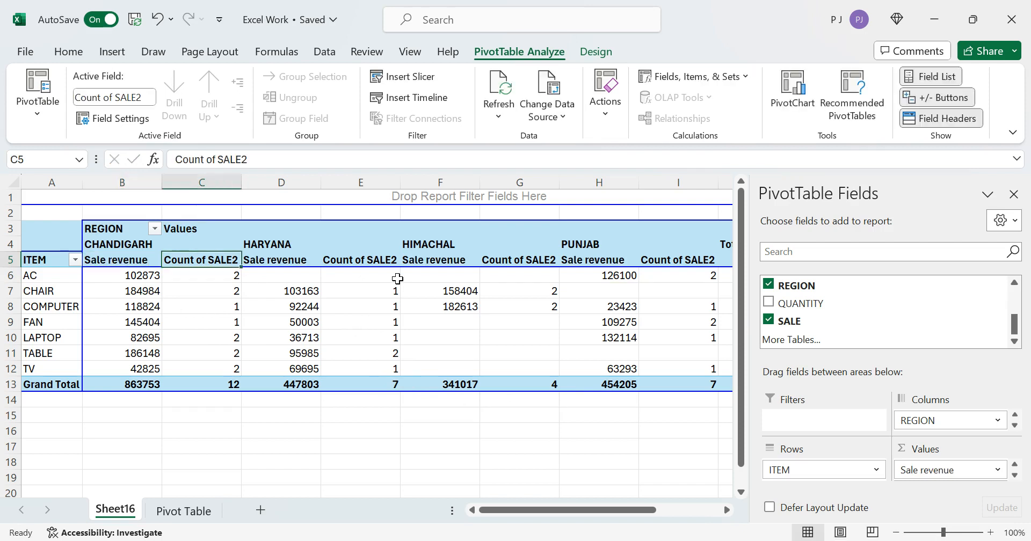
text(Sale Count)
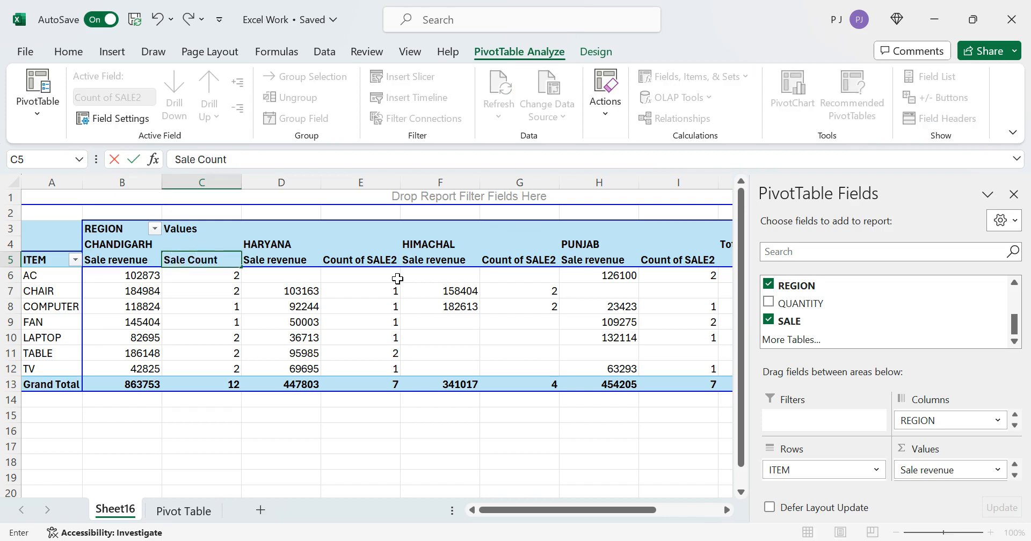
key(Return)
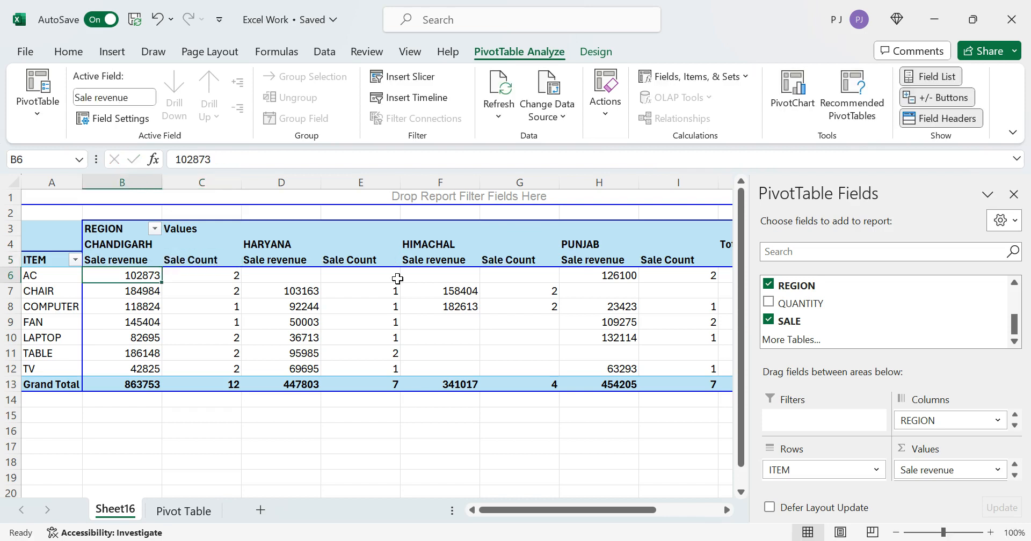
drag(148, 260, 397, 251)
click(446, 264)
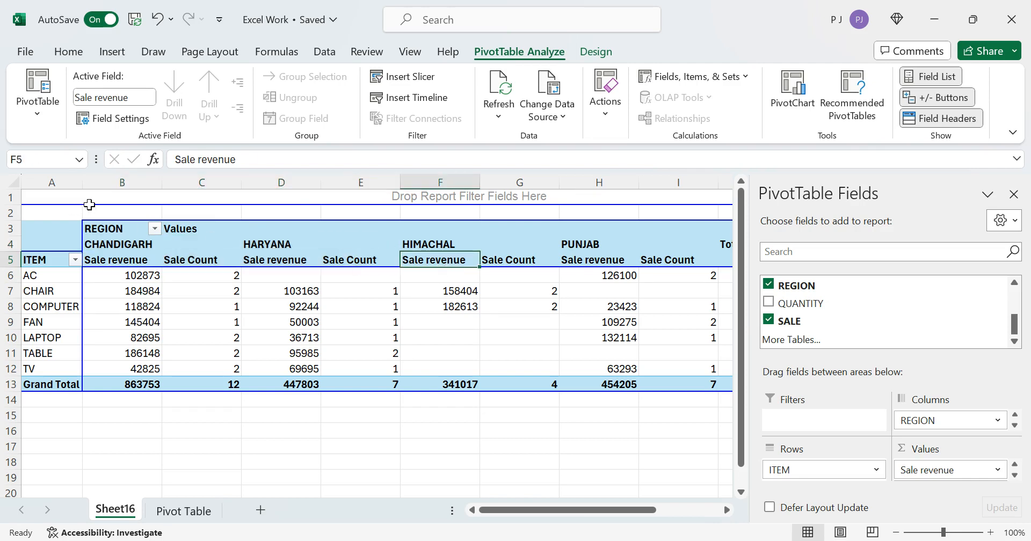
- Auto-fit all column widths on the sheet and center the contents of every cell
click(11, 179)
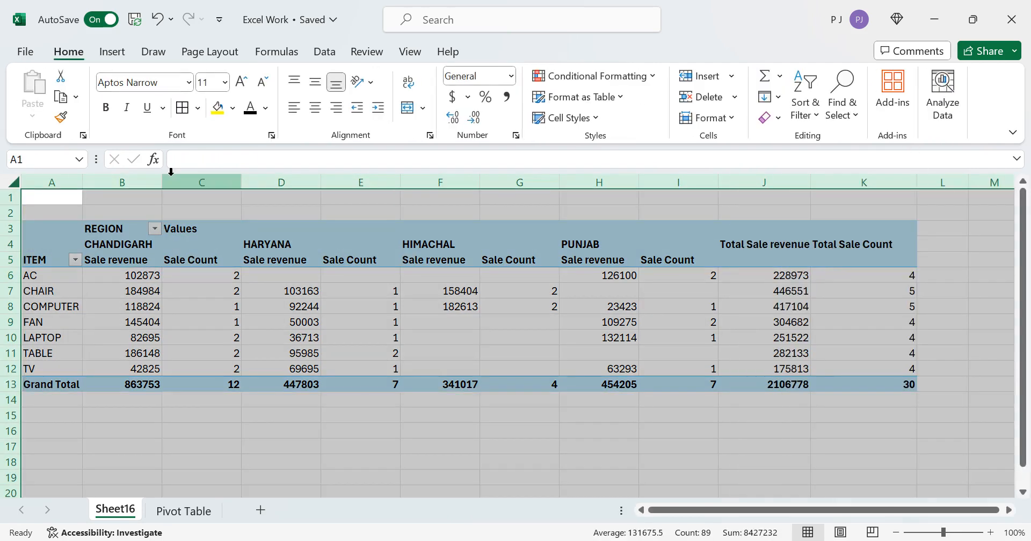
double_click(161, 182)
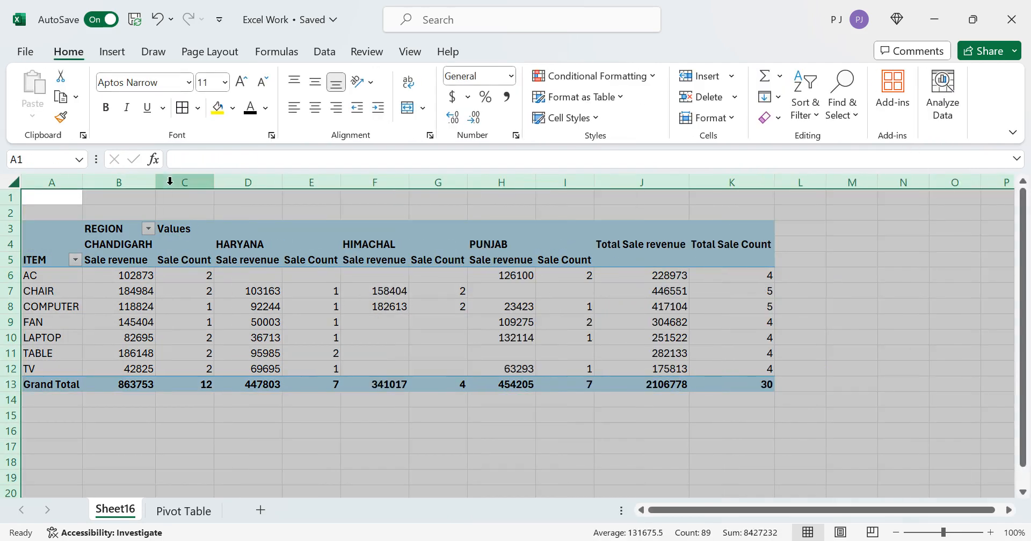
click(315, 107)
click(279, 309)
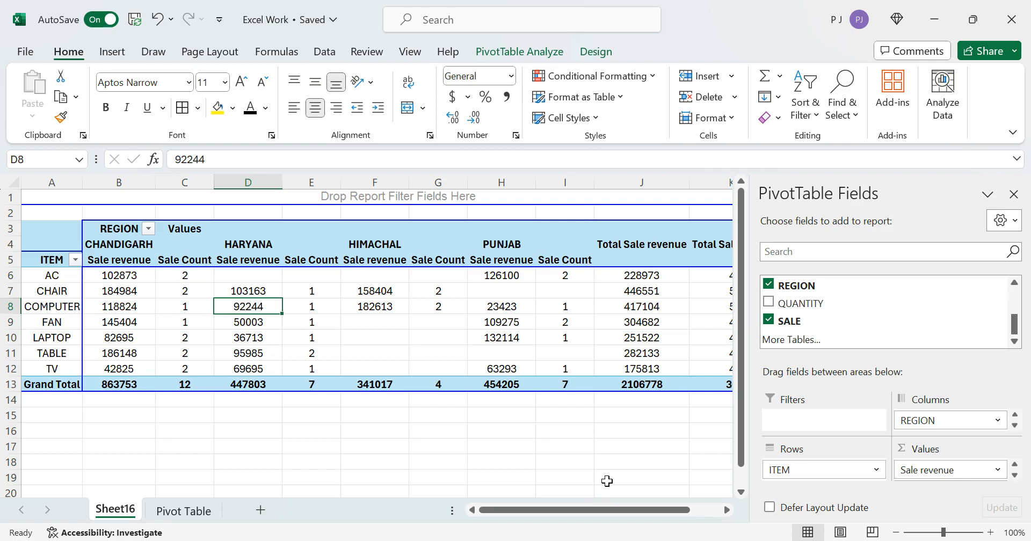
- Hide the PivotTable field list and make empty PivotTable cells display 0
click(1013, 194)
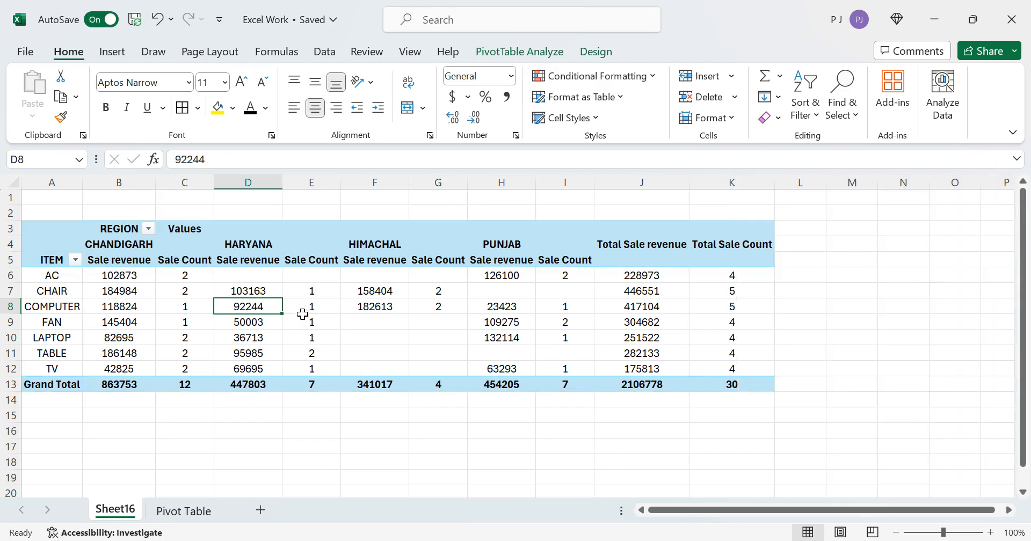
click(273, 274)
click(362, 264)
click(413, 290)
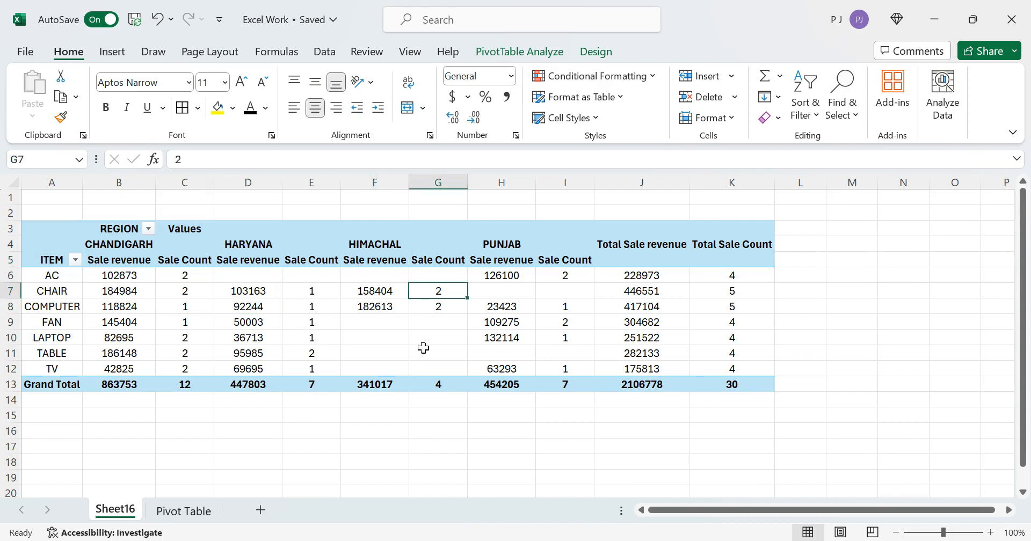
click(422, 350)
click(375, 338)
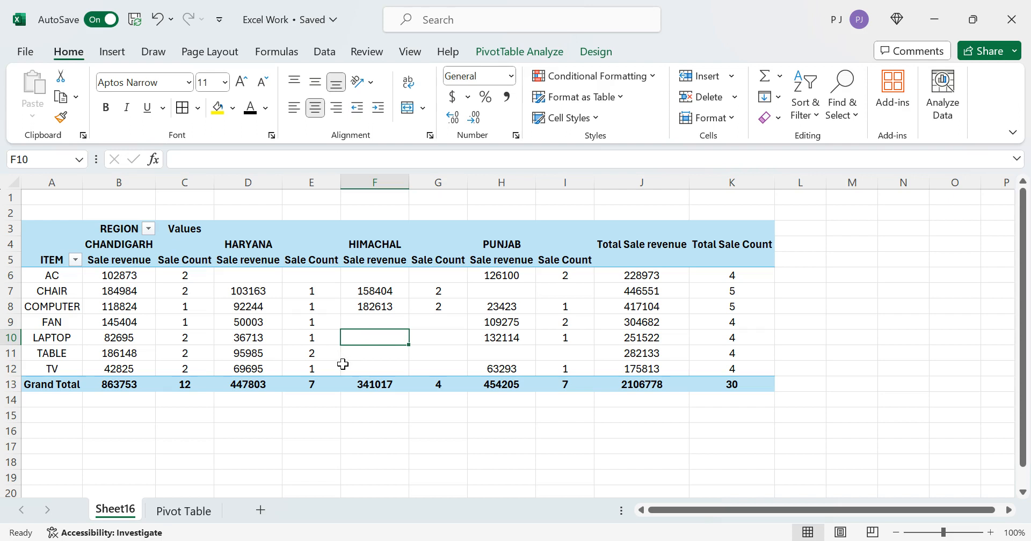
click(472, 309)
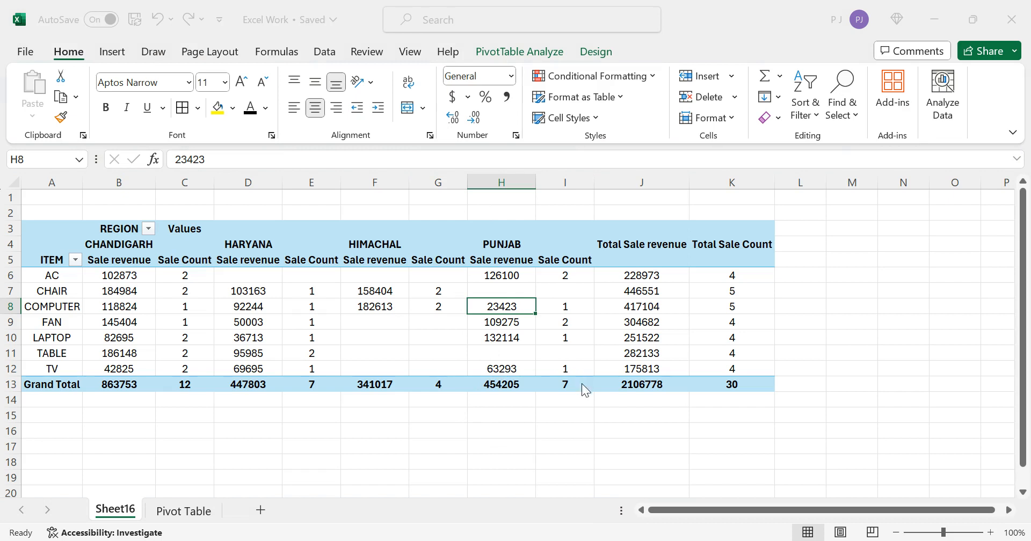
click(630, 522)
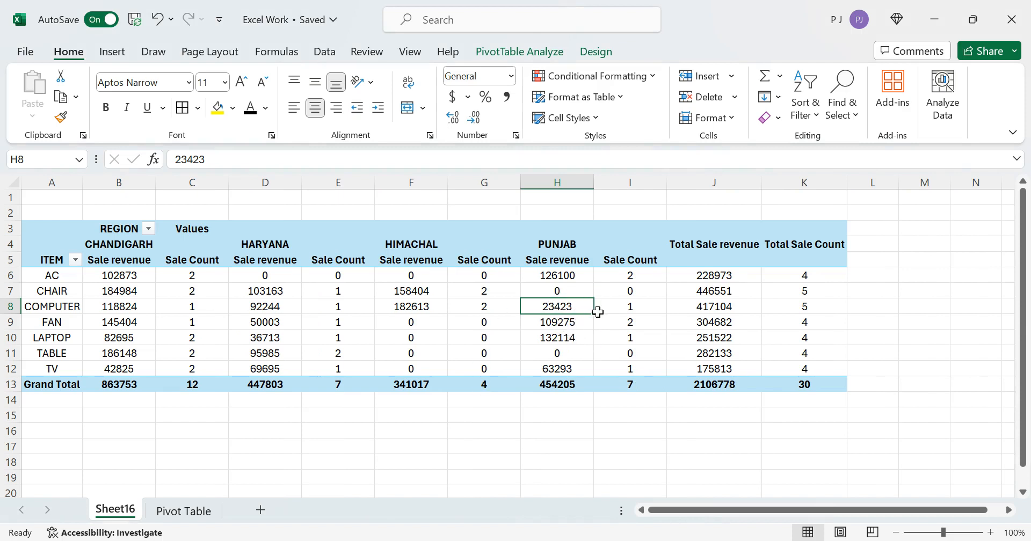
- Examine the total sale revenue and total sale count per item, and the grand totals for each region
click(608, 349)
click(672, 296)
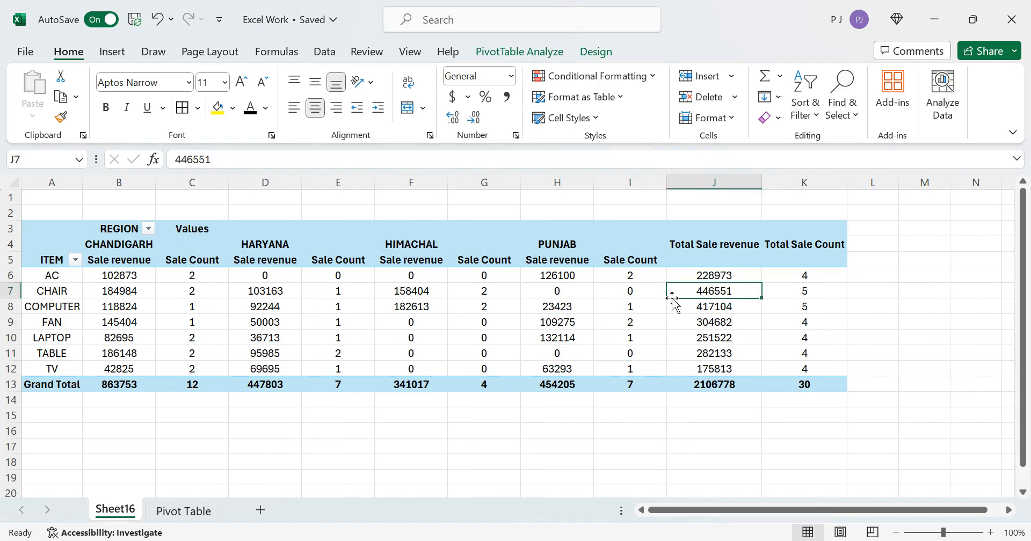
drag(701, 248, 722, 358)
drag(805, 246, 809, 352)
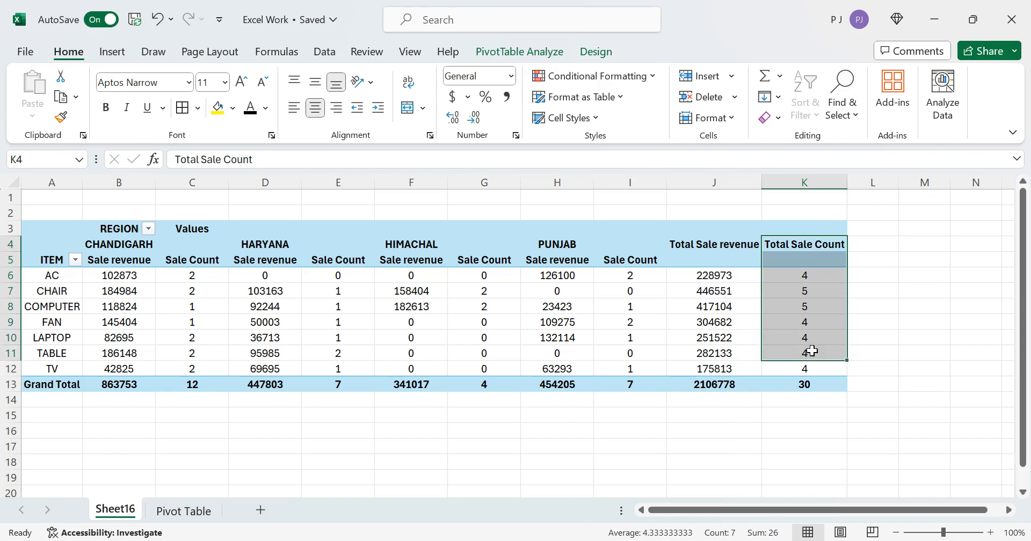
drag(126, 388, 221, 386)
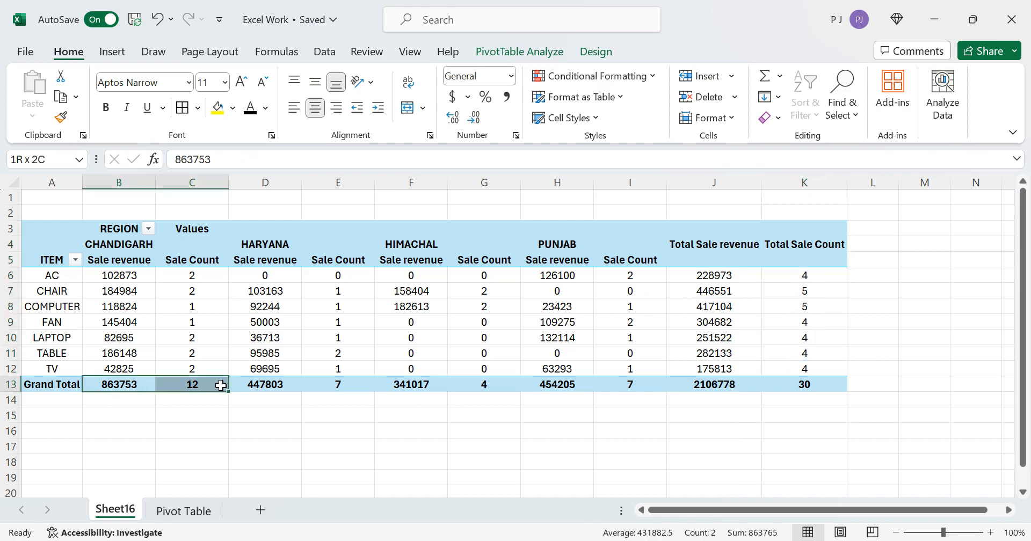
click(370, 390)
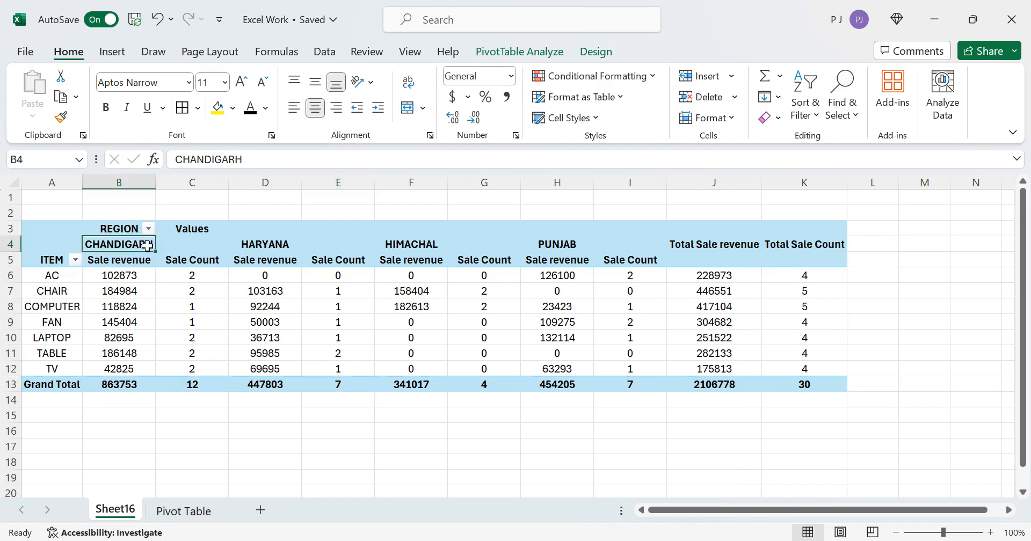
drag(142, 246, 580, 366)
click(743, 320)
click(553, 384)
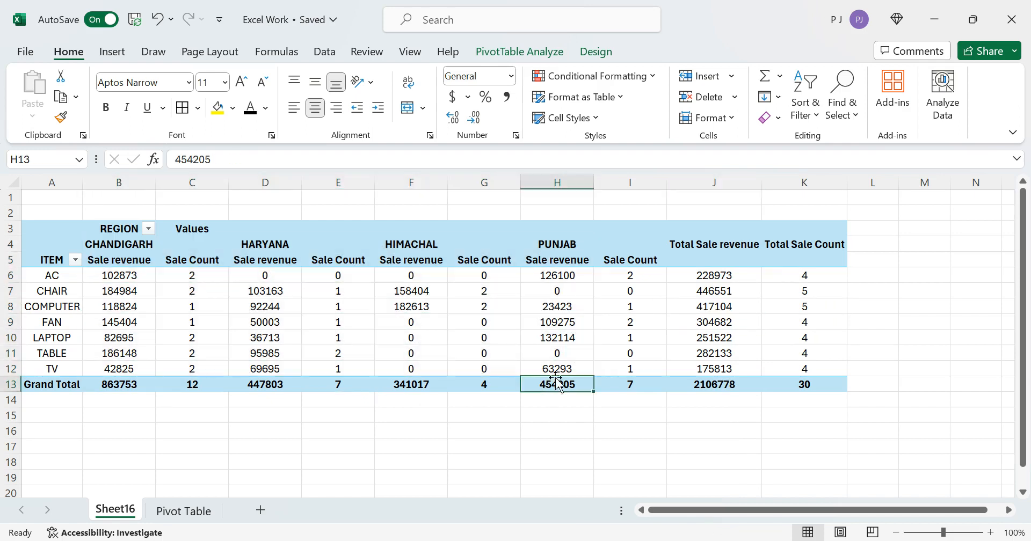
- Try removing the Total Sale revenue and Total Sale Count columns from the PivotTable, and undo the removal
click(714, 258)
click(716, 257)
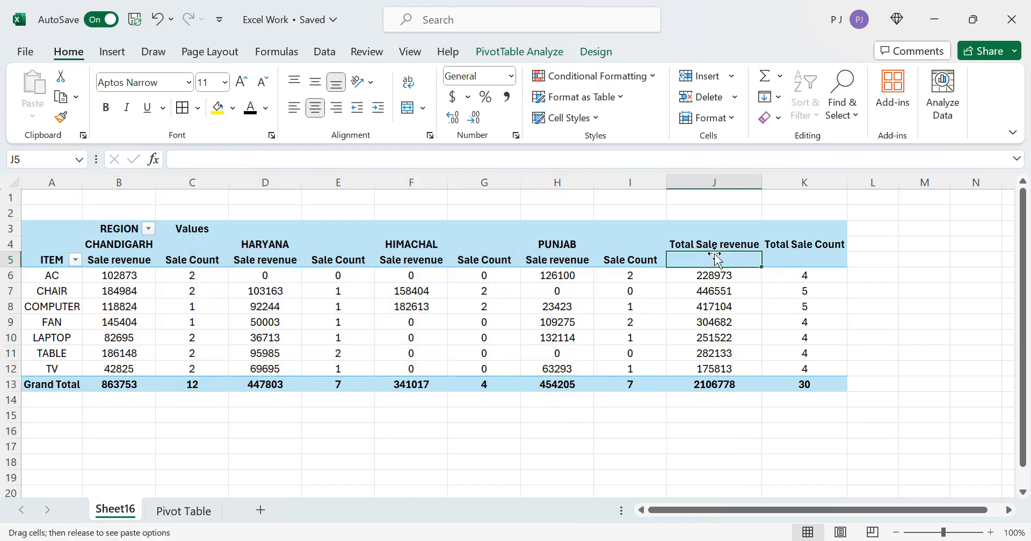
click(807, 387)
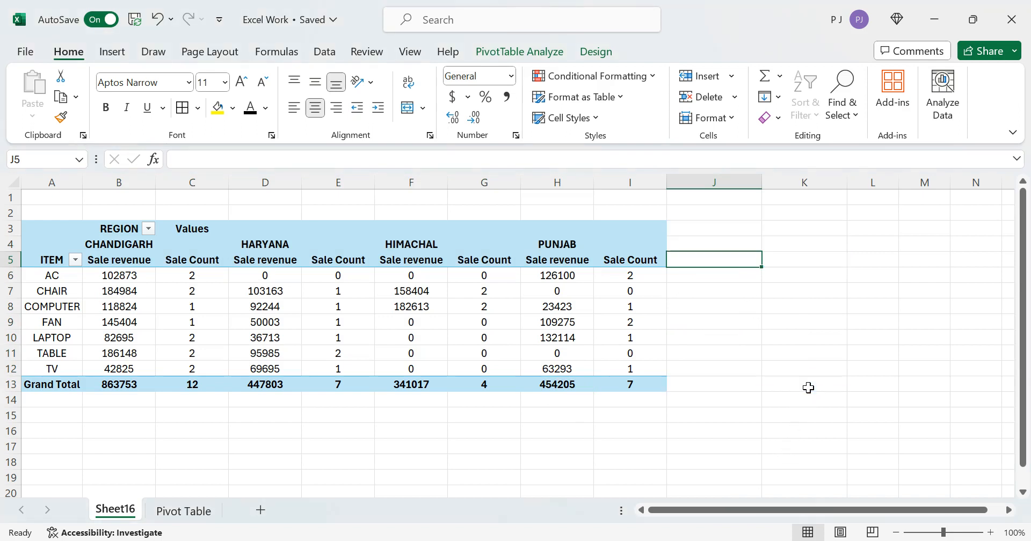
click(658, 390)
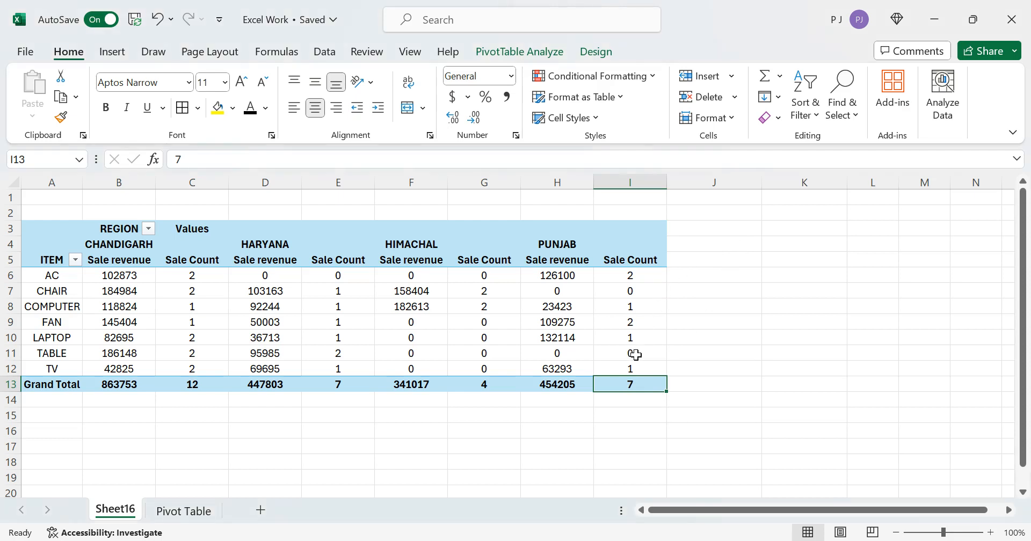
key(ctrl+z)
click(670, 304)
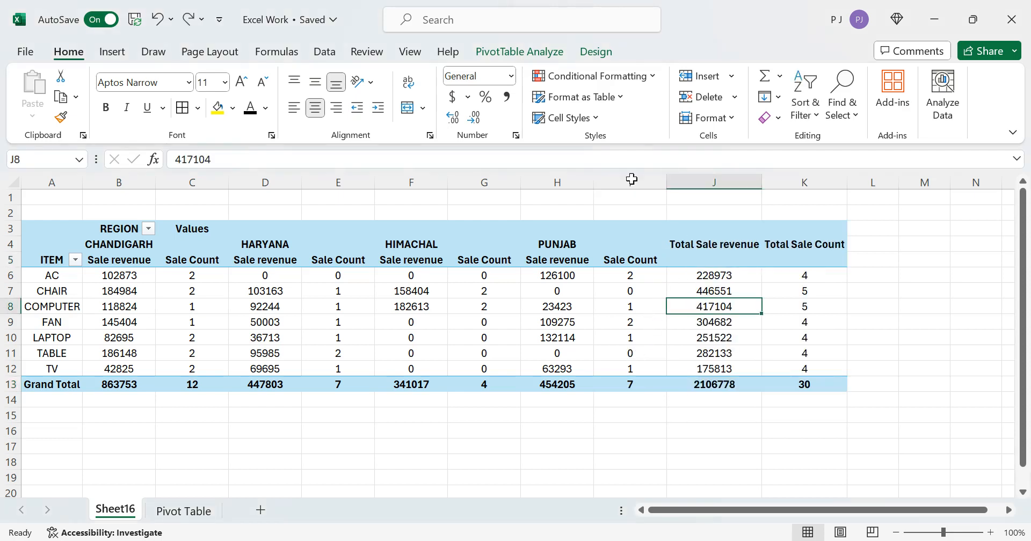
- Show the PivotTable field list again and remove the Sale Count field from the values, leaving only Sale revenue
click(515, 54)
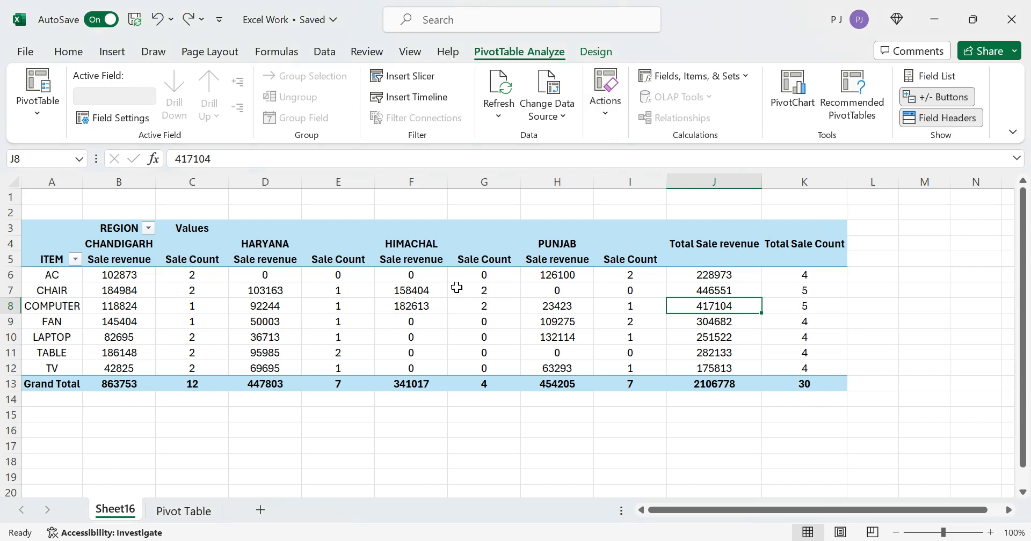
click(576, 270)
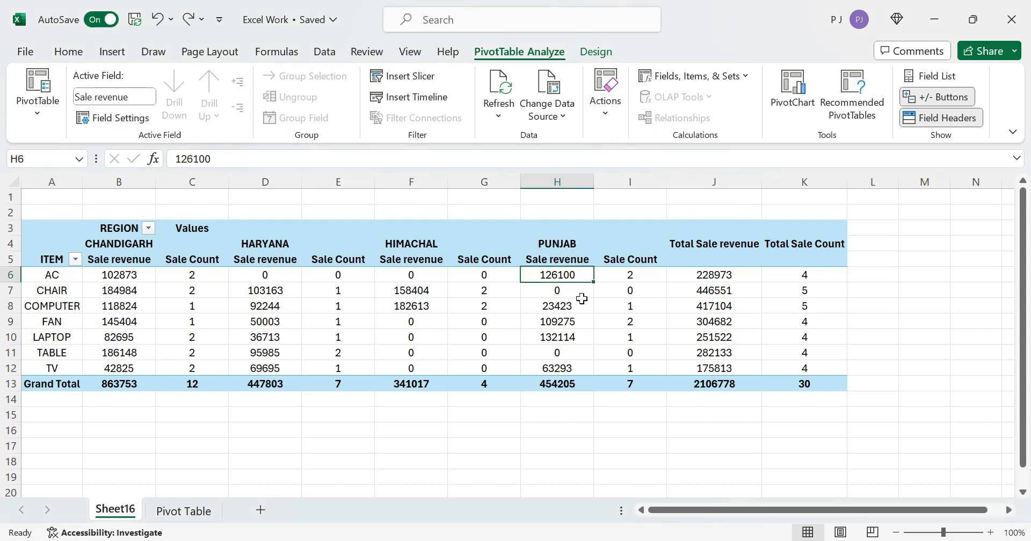
click(615, 302)
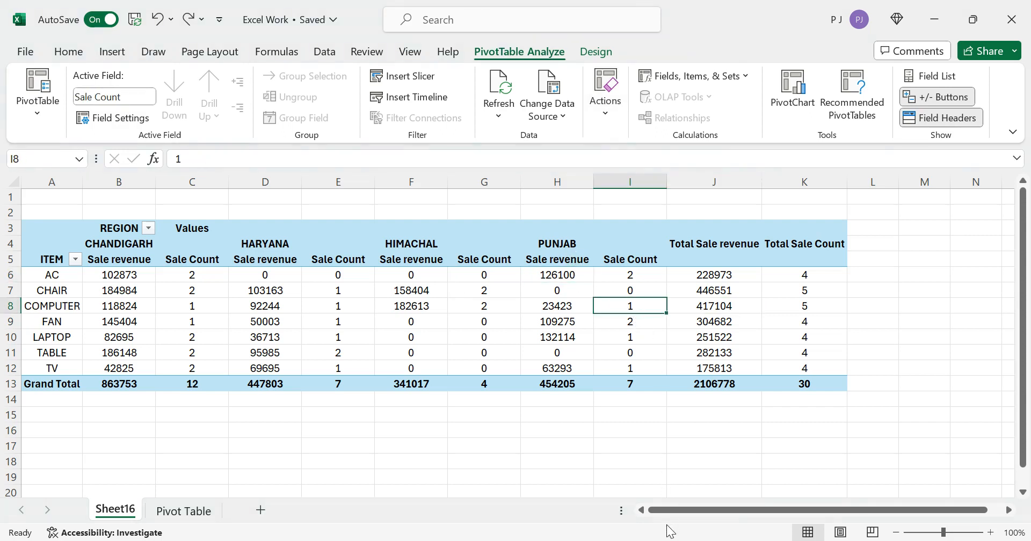
scroll(941, 467, down, 1)
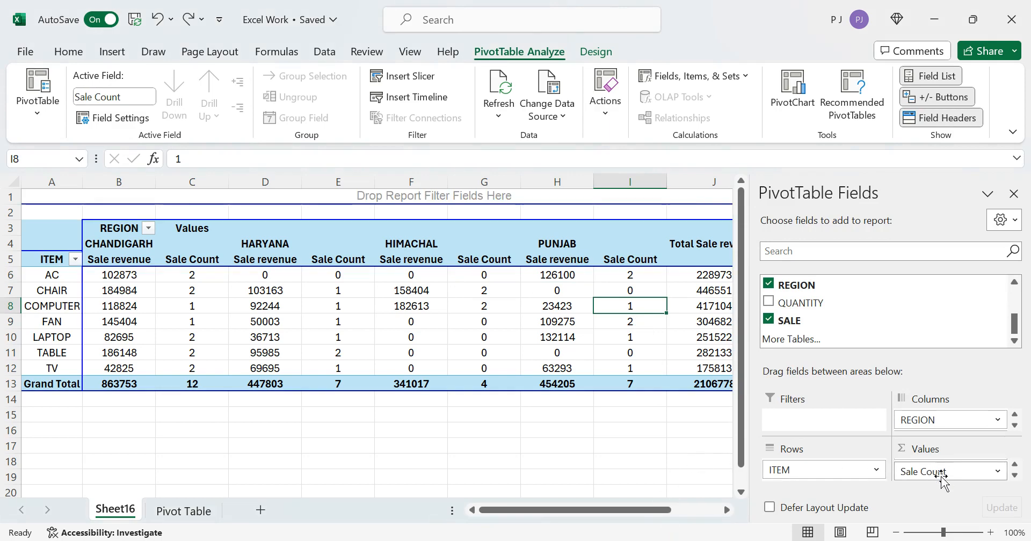
drag(941, 472, 916, 338)
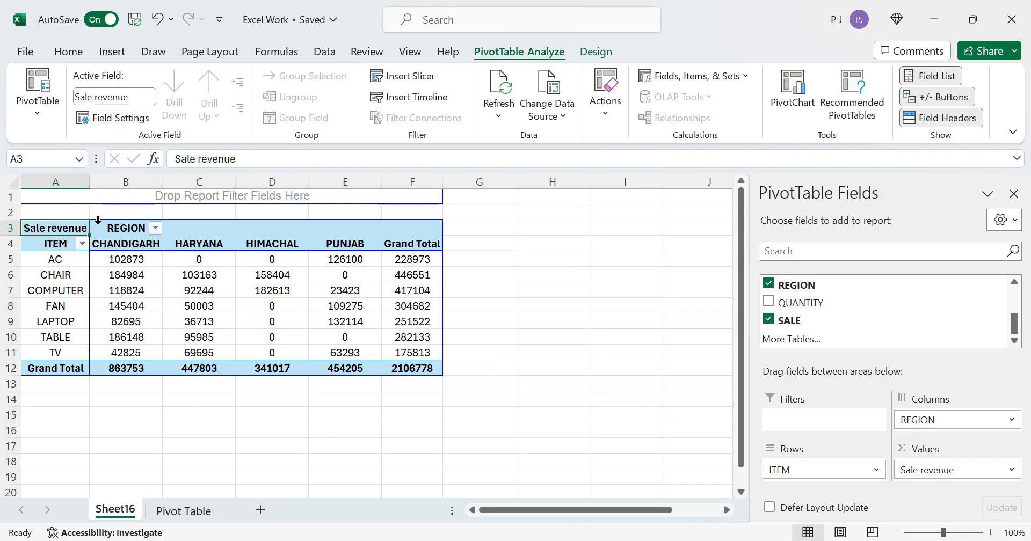
- Remove the REGION field from the PivotTable columns and review the total sale revenue of each item
click(768, 283)
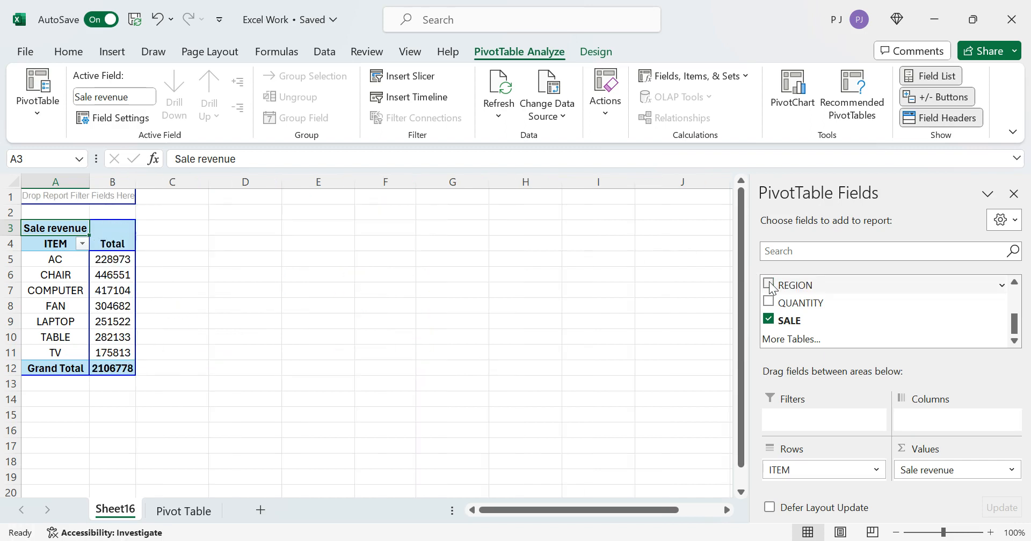
click(115, 279)
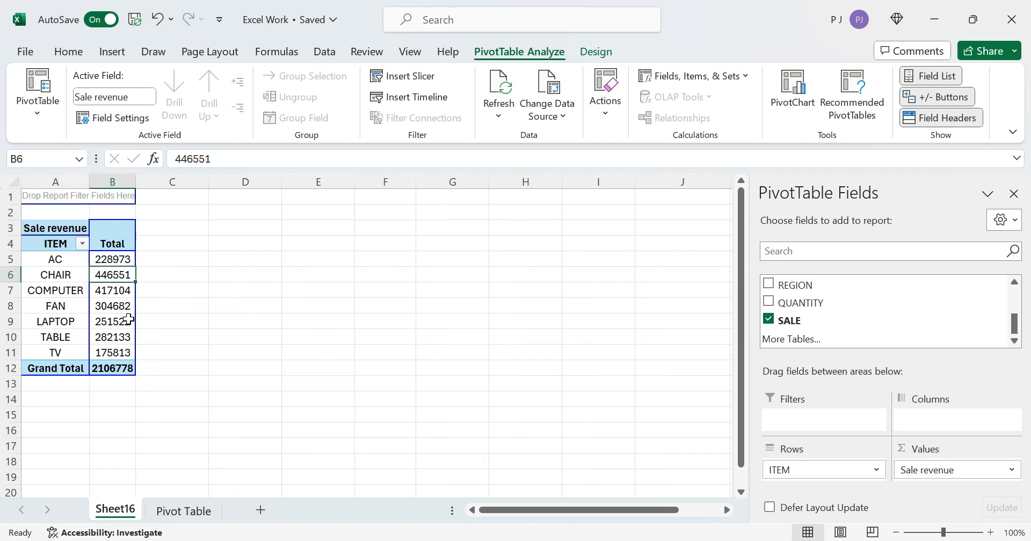
click(121, 308)
click(123, 354)
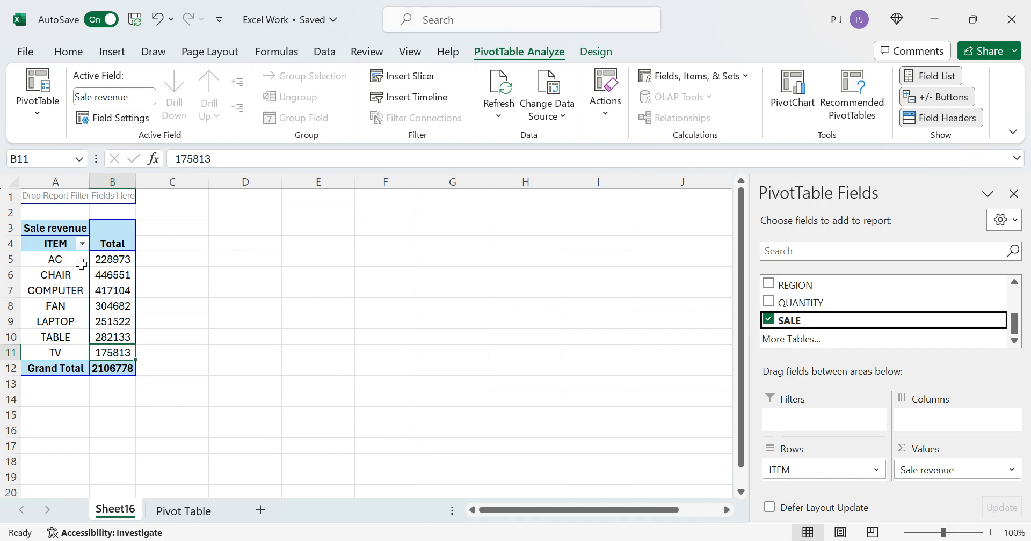
- Try showing the Sale revenue values as percentages of the total, review each item's share, and undo the change
click(109, 260)
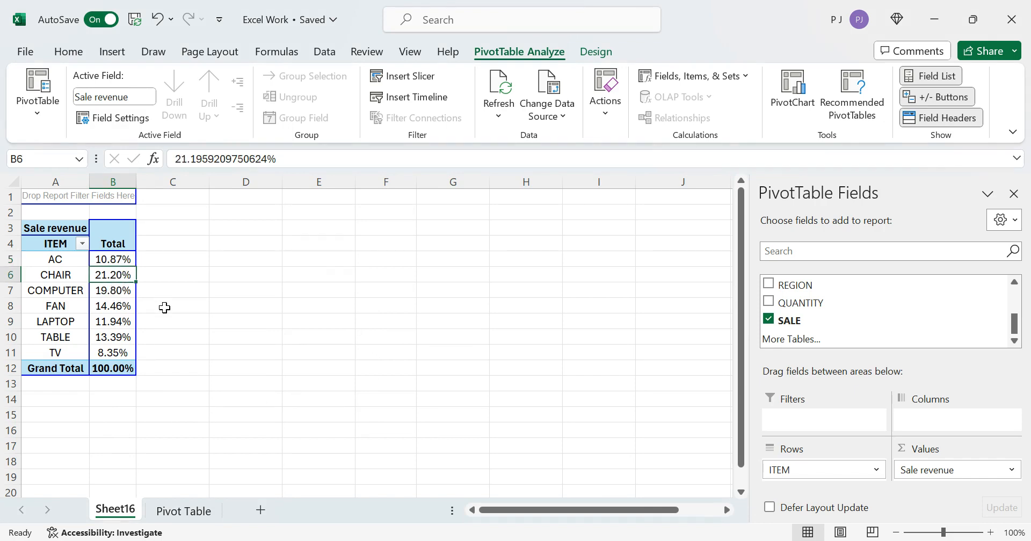
click(105, 291)
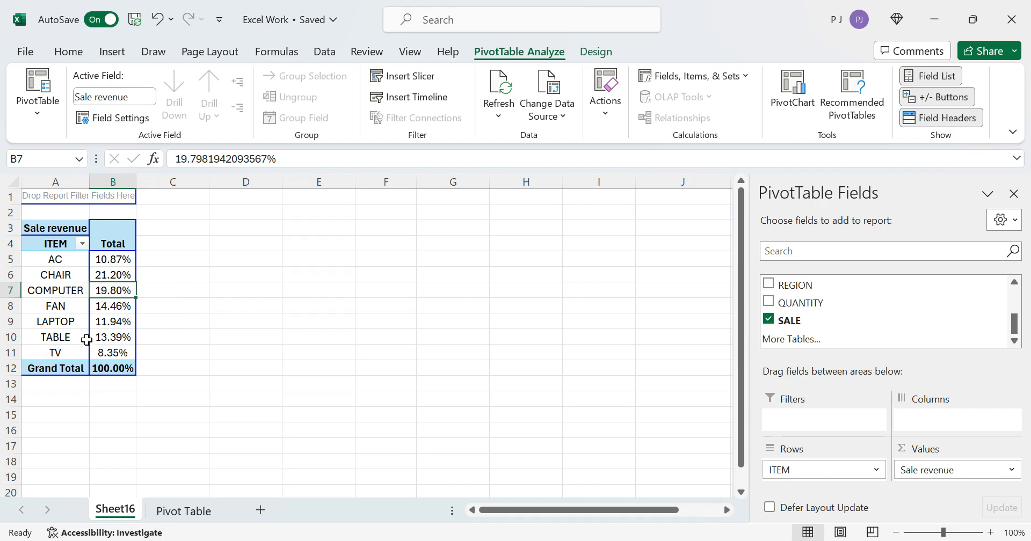
click(114, 304)
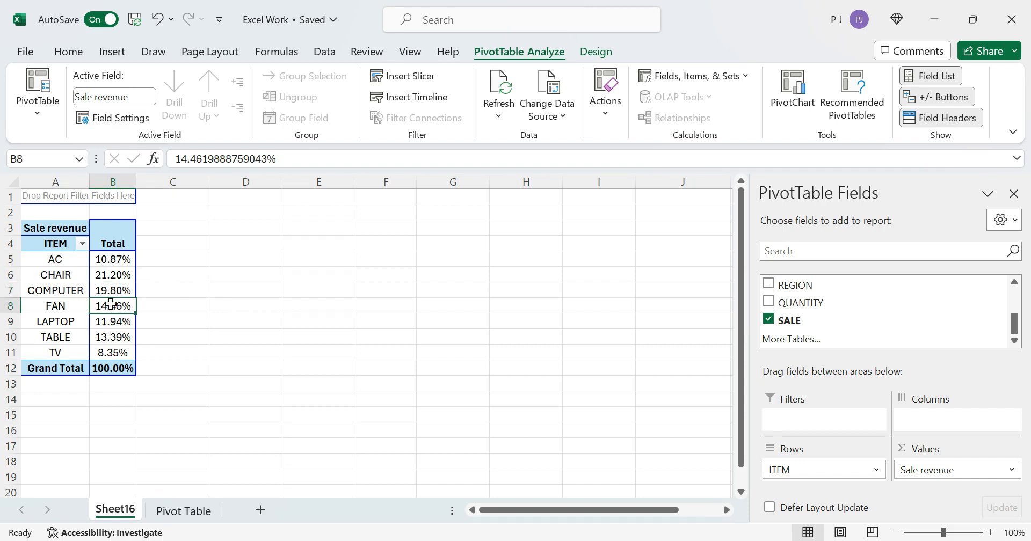
click(124, 323)
click(125, 337)
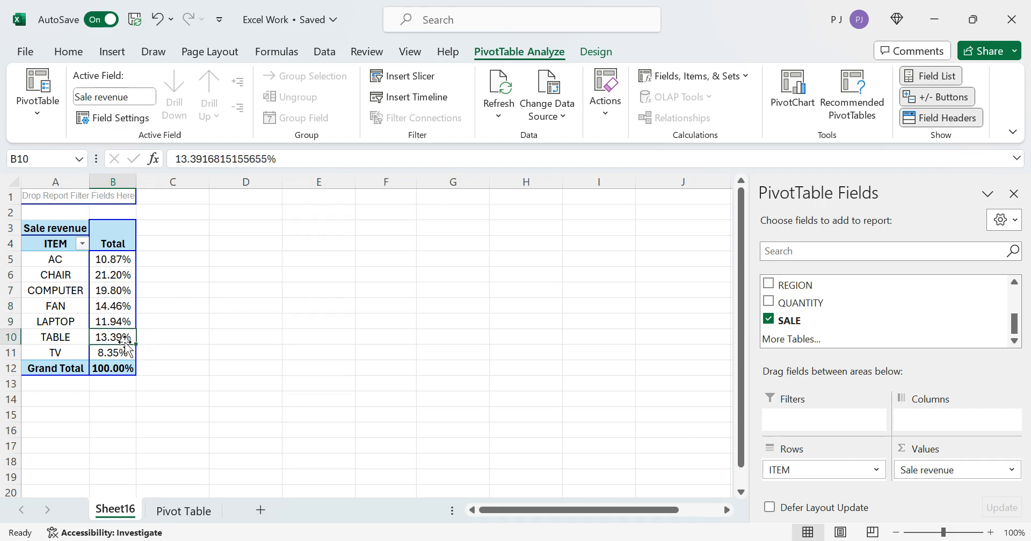
click(124, 369)
key(ctrl+z)
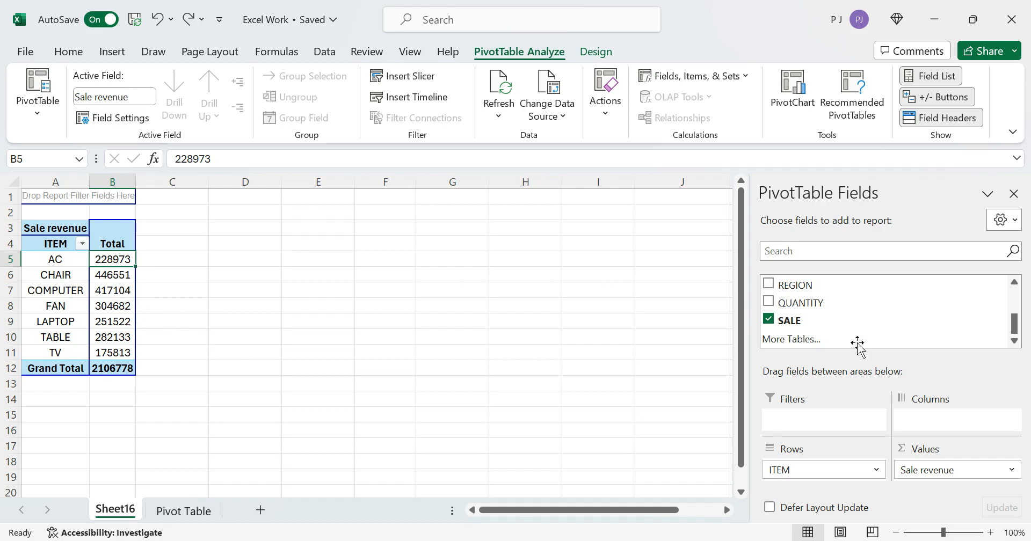
- Add the SALE field to the values a second time and show the new column as percentages of the total
drag(808, 325, 950, 485)
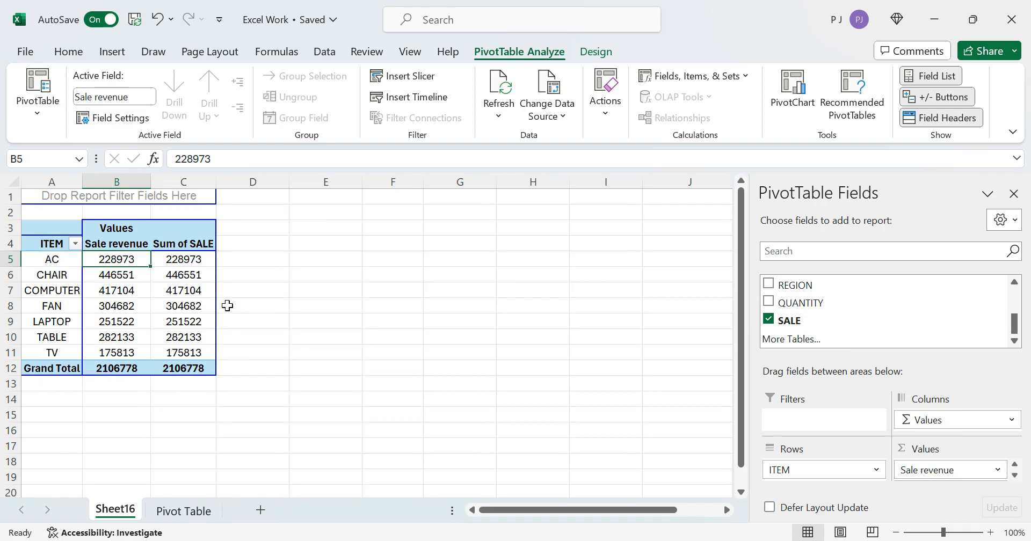
click(208, 262)
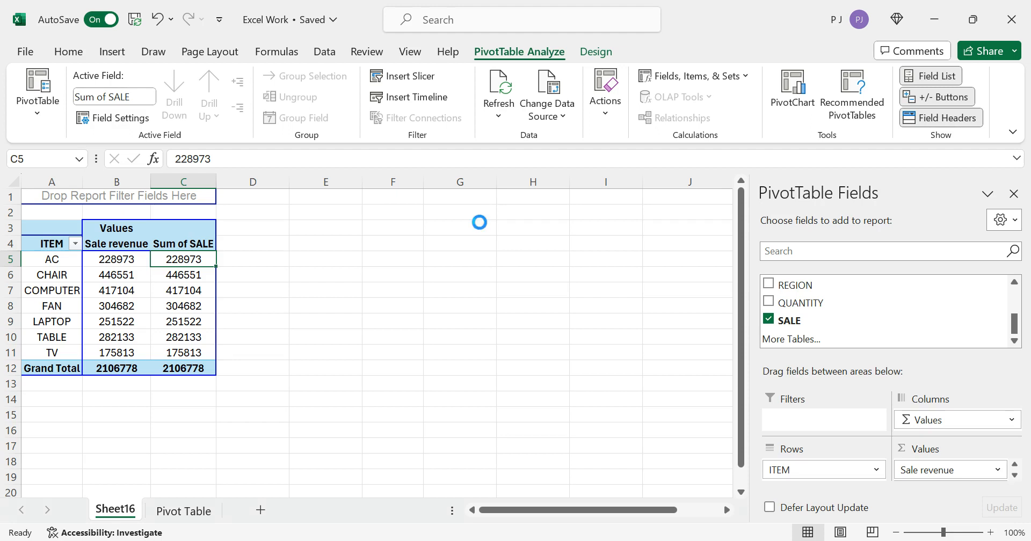
click(140, 382)
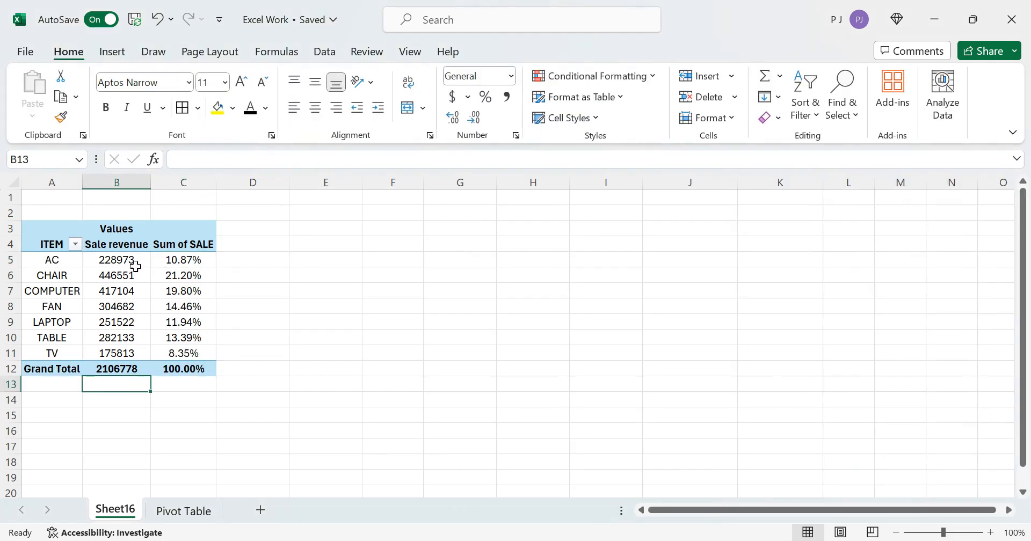
- Examine each item's percentage share and the grand total in the second SALE column, comparing them with the Sale revenue amounts
drag(184, 260, 195, 369)
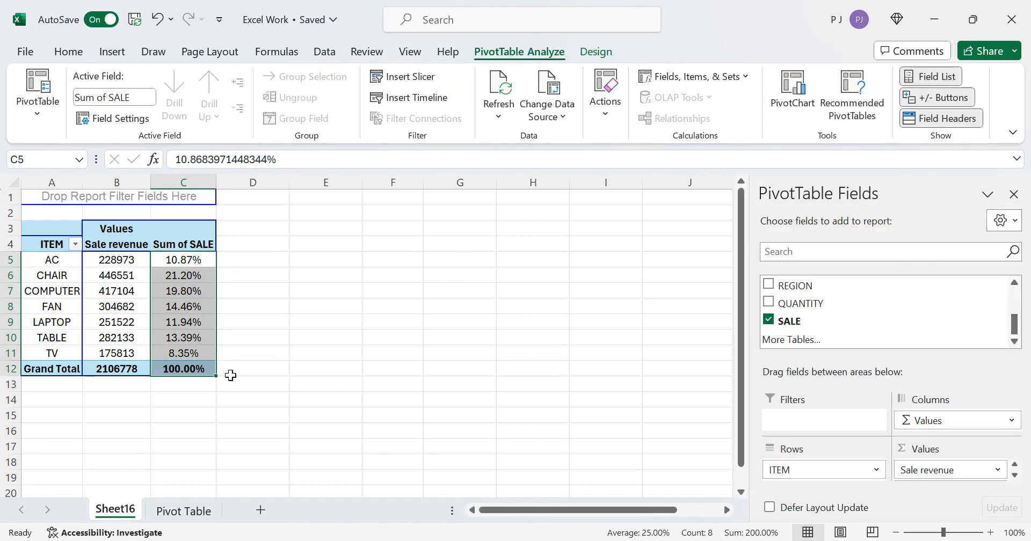
click(195, 369)
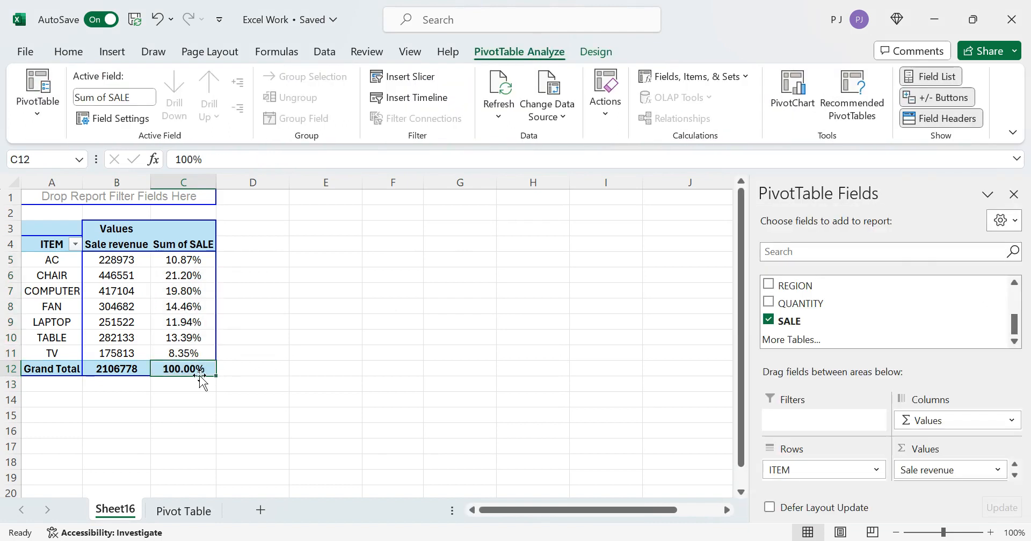
click(198, 260)
click(202, 275)
click(199, 292)
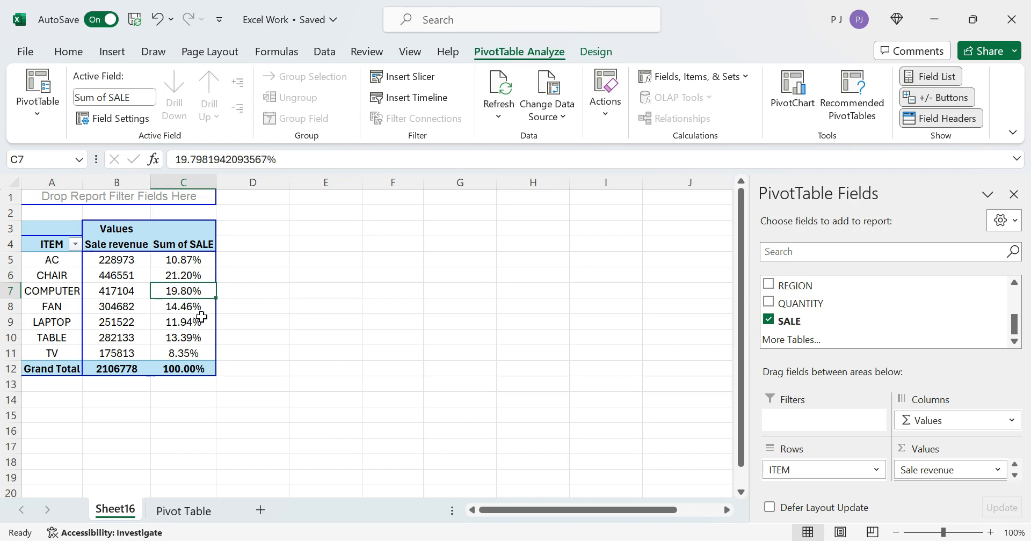
click(198, 311)
click(200, 321)
click(198, 337)
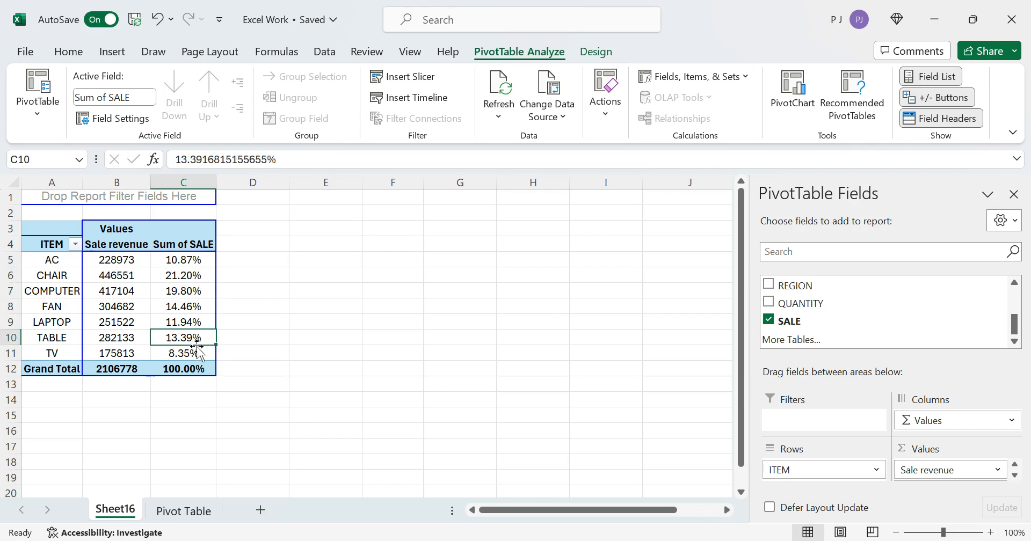
click(144, 262)
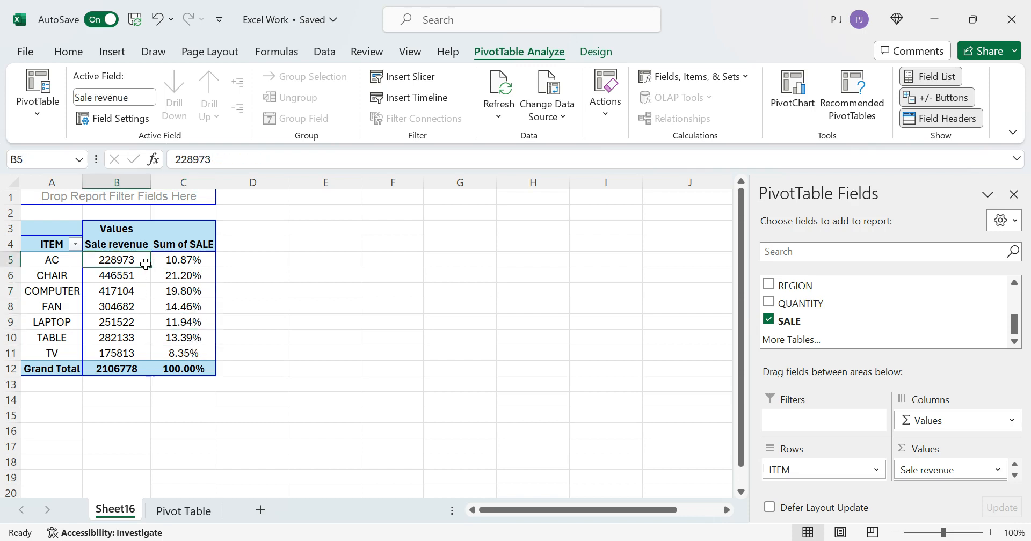
click(161, 272)
drag(138, 251, 171, 247)
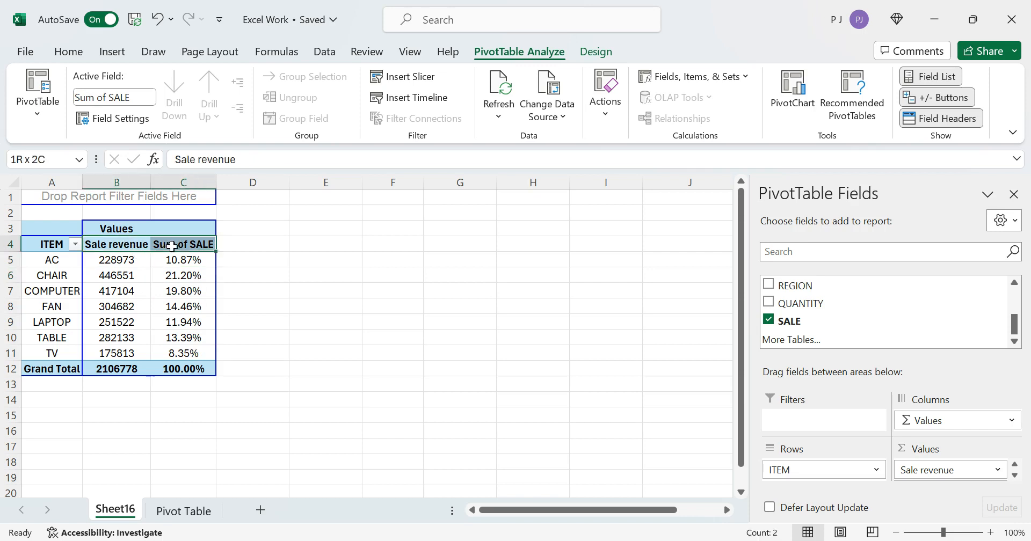
click(180, 293)
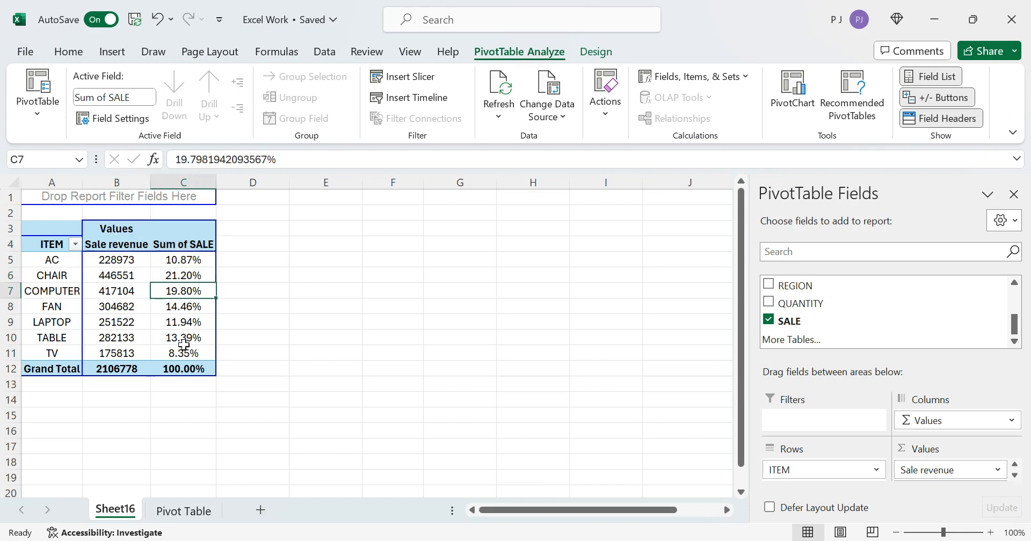